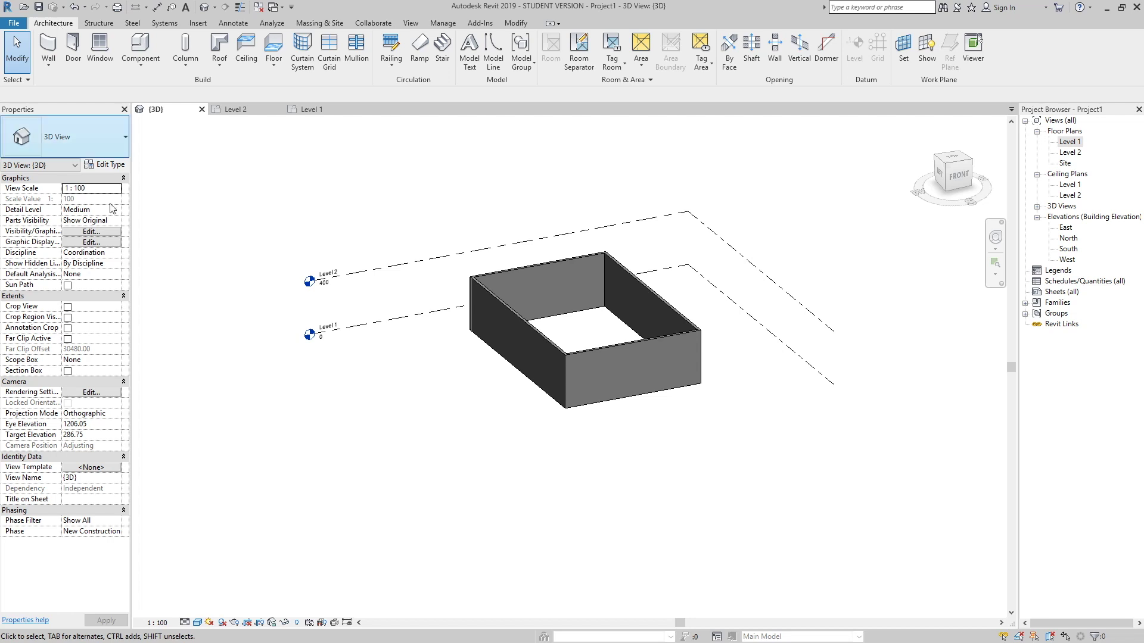
# - On Level 2, sketch a rectangular roof footprint 60 out from the walls and select its top and bottom lines
pyautogui.doubleClick(1069, 153)
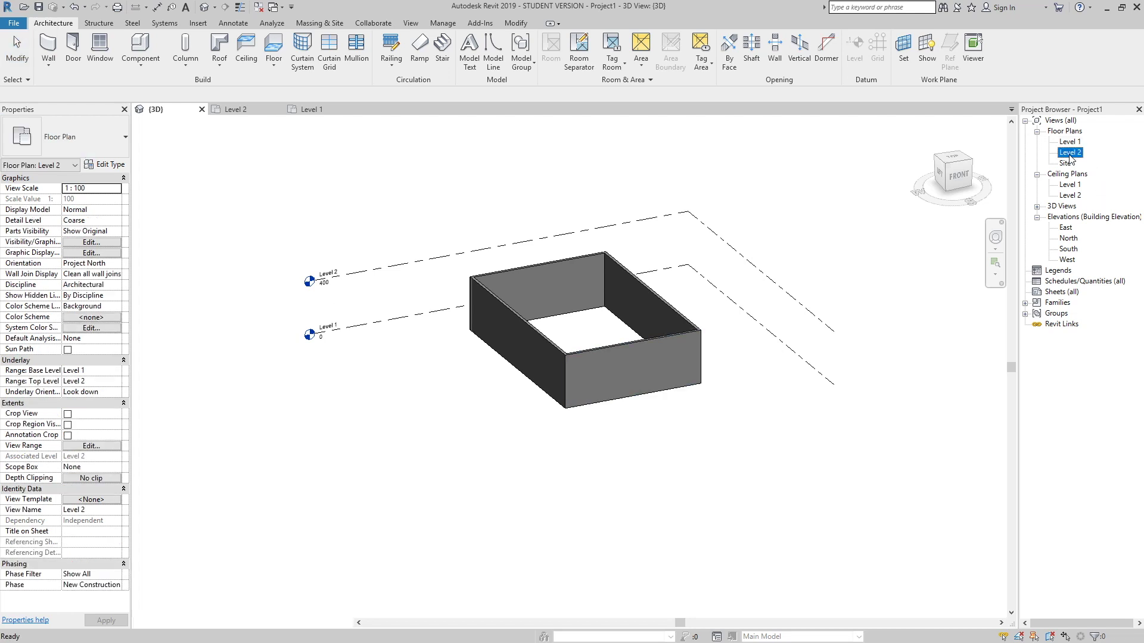
pyautogui.click(219, 60)
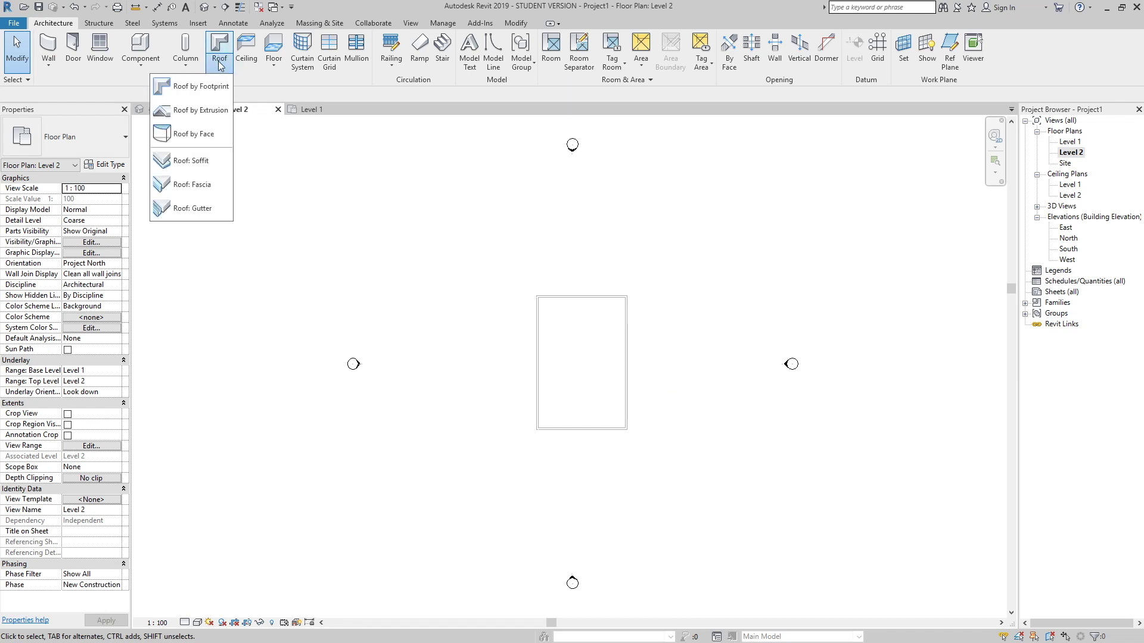
pyautogui.click(202, 94)
pyautogui.click(579, 42)
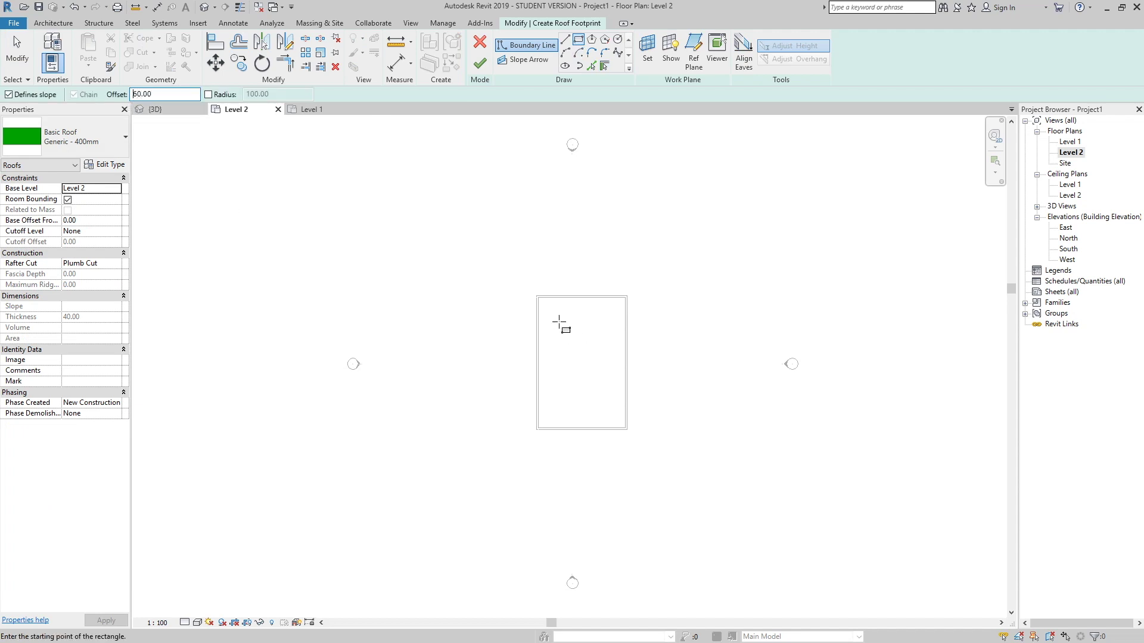
pyautogui.click(536, 296)
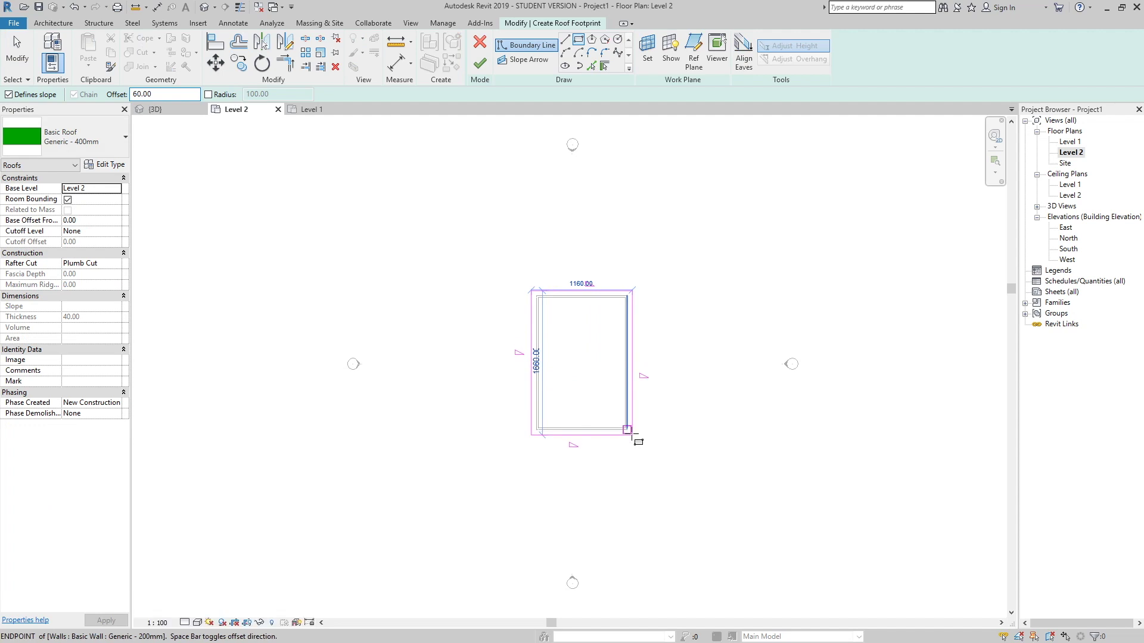
pyautogui.click(630, 429)
pyautogui.click(28, 60)
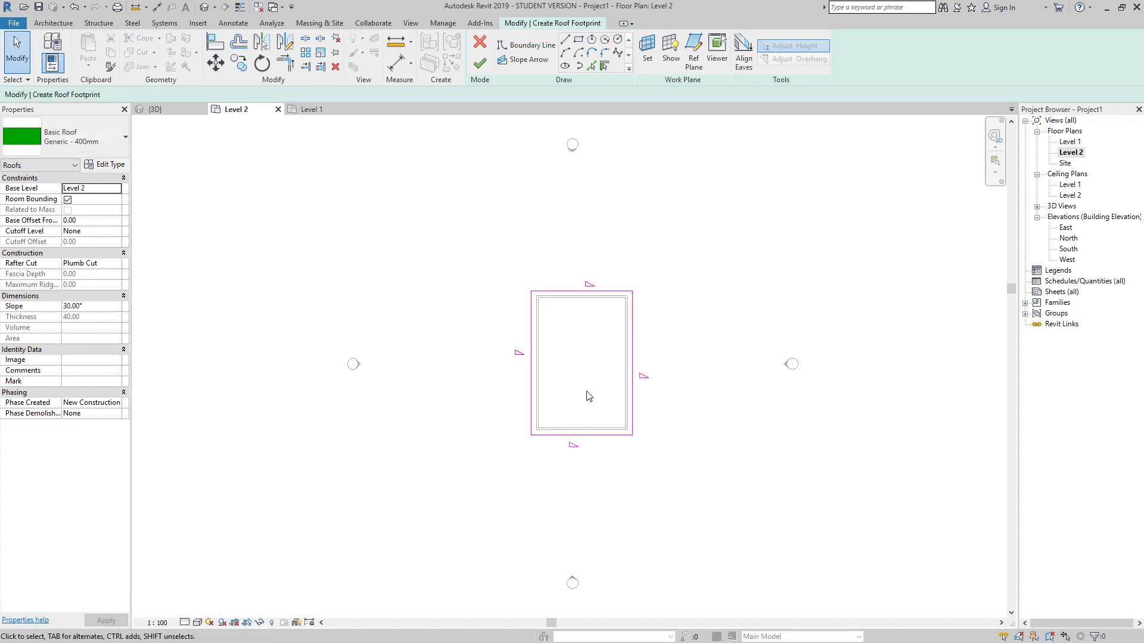
pyautogui.moveTo(602, 257); pyautogui.dragTo(580, 480)
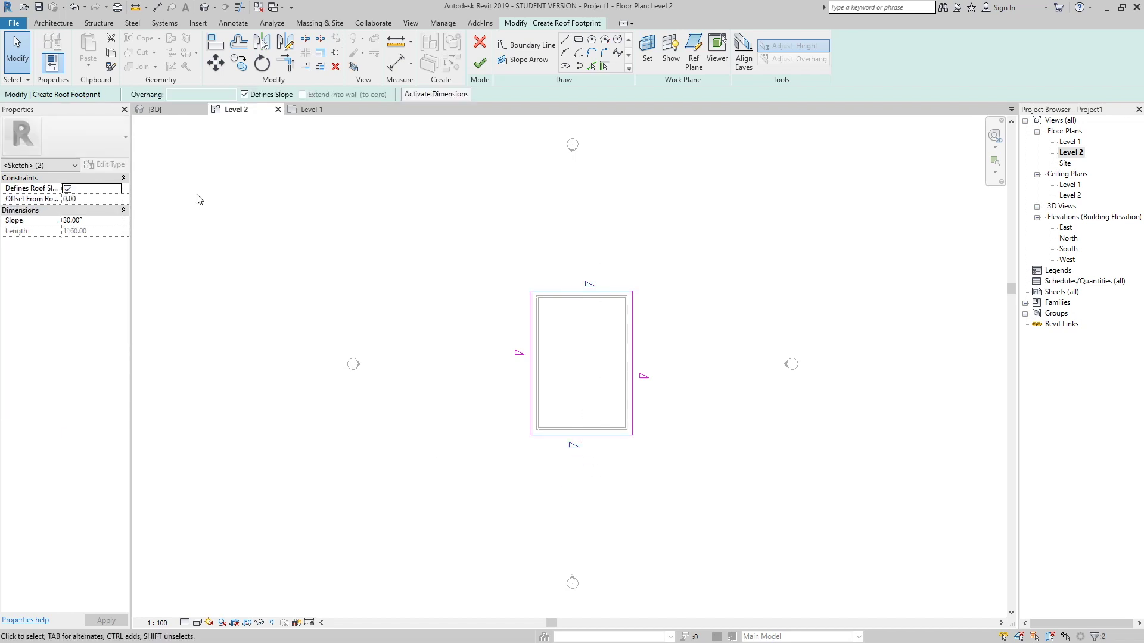
# - Stop the top and bottom footprint lines from defining slope, then select the two side lines
pyautogui.click(245, 95)
pyautogui.click(410, 323)
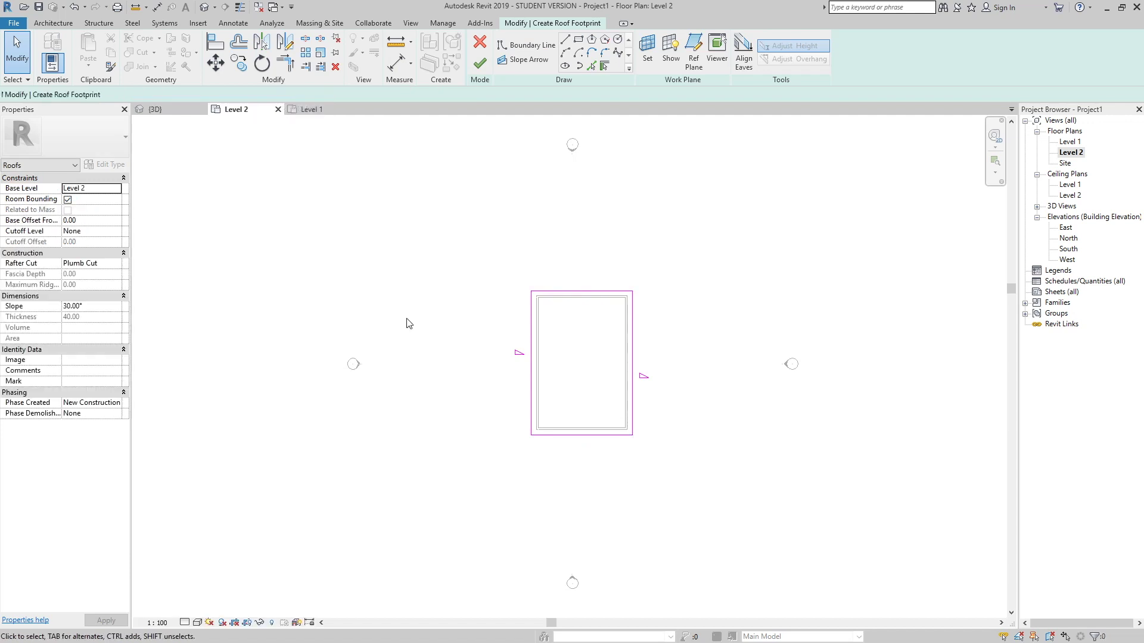
pyautogui.moveTo(685, 374); pyautogui.dragTo(497, 389)
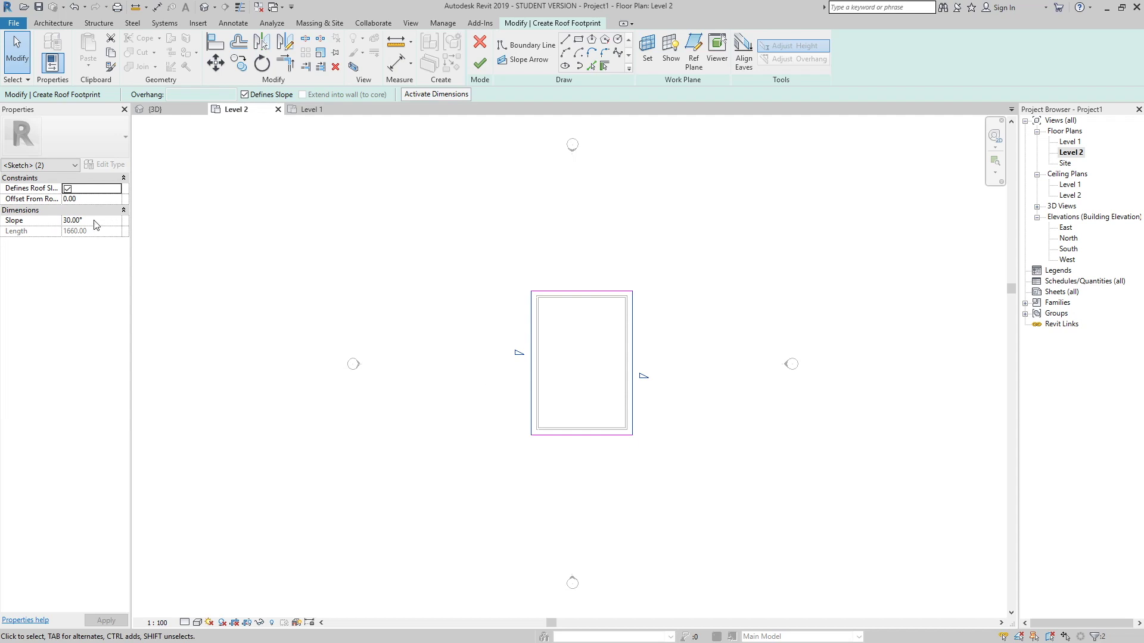
# - Set the side lines' slope to 33° and finish the roof
pyautogui.click(104, 221)
pyautogui.doubleClick(103, 223)
pyautogui.write('33')
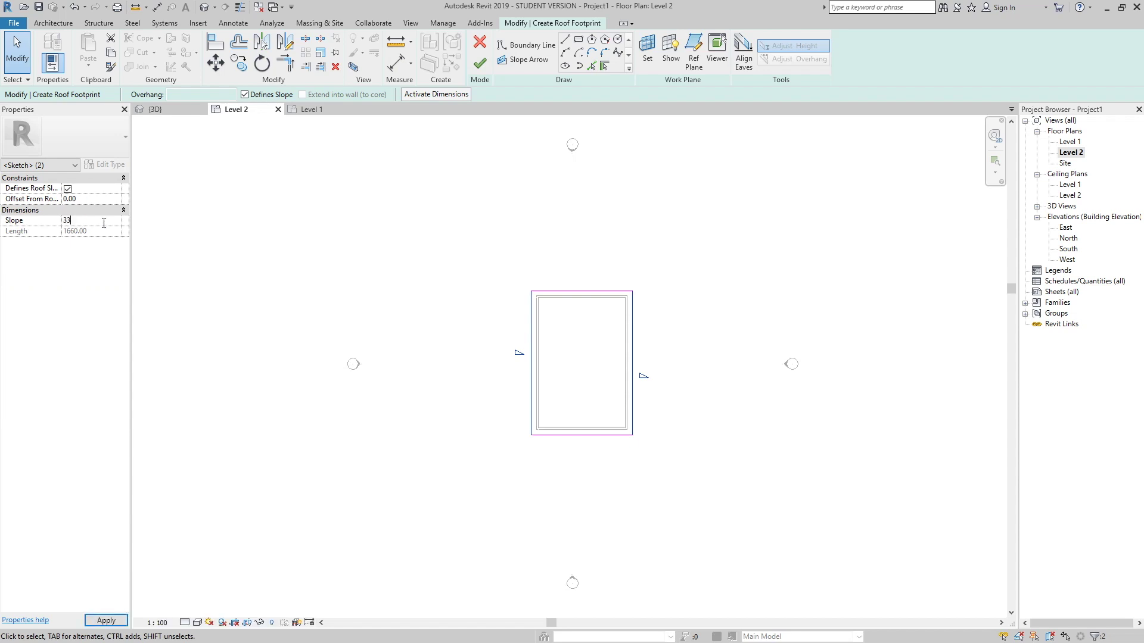
pyautogui.press('Return')
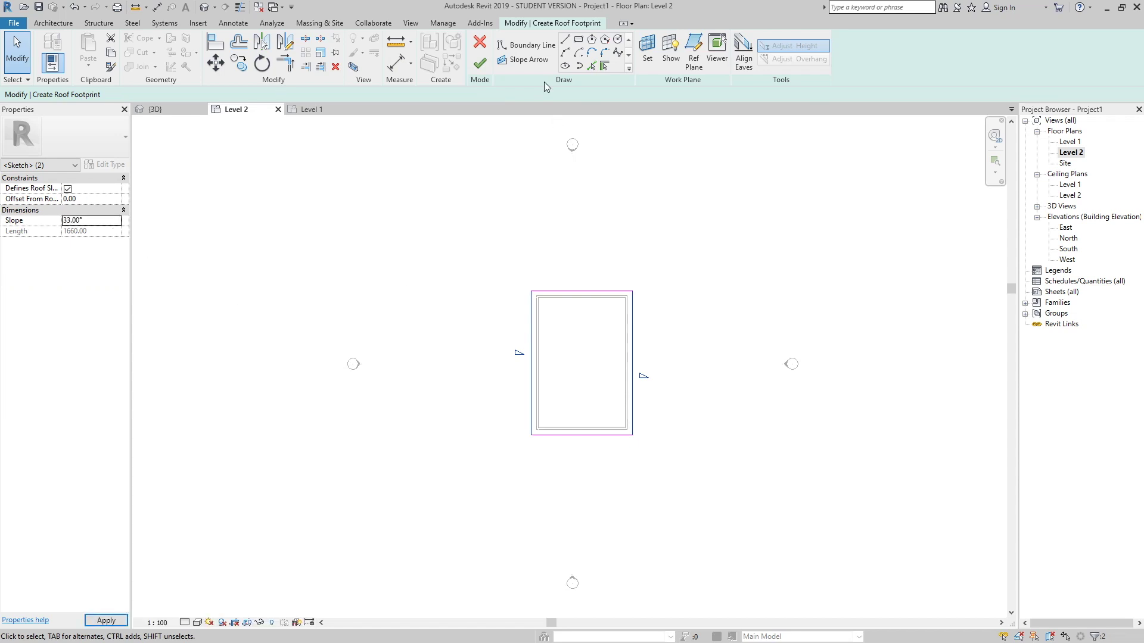
pyautogui.click(480, 63)
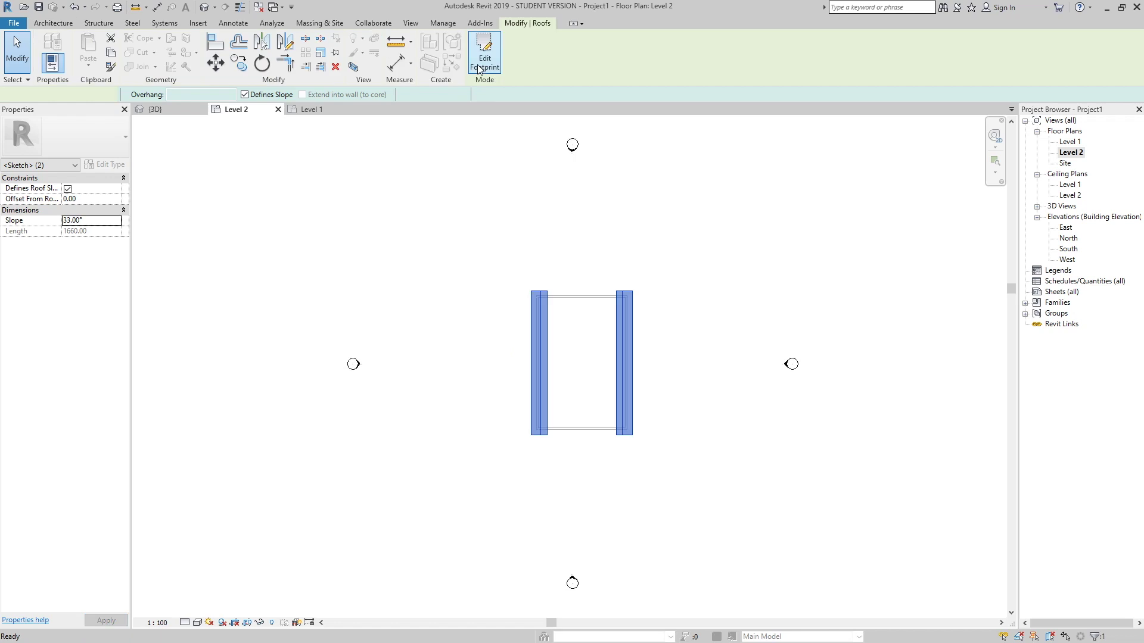
pyautogui.click(205, 7)
pyautogui.moveTo(685, 475)
pyautogui.keyDown('shift'); pyautogui.mouseDown(button='middle')
pyautogui.moveTo(724, 385)
pyautogui.moveTo(705, 416)
pyautogui.moveTo(755, 498)
pyautogui.mouseUp(button='middle'); pyautogui.keyUp('shift')
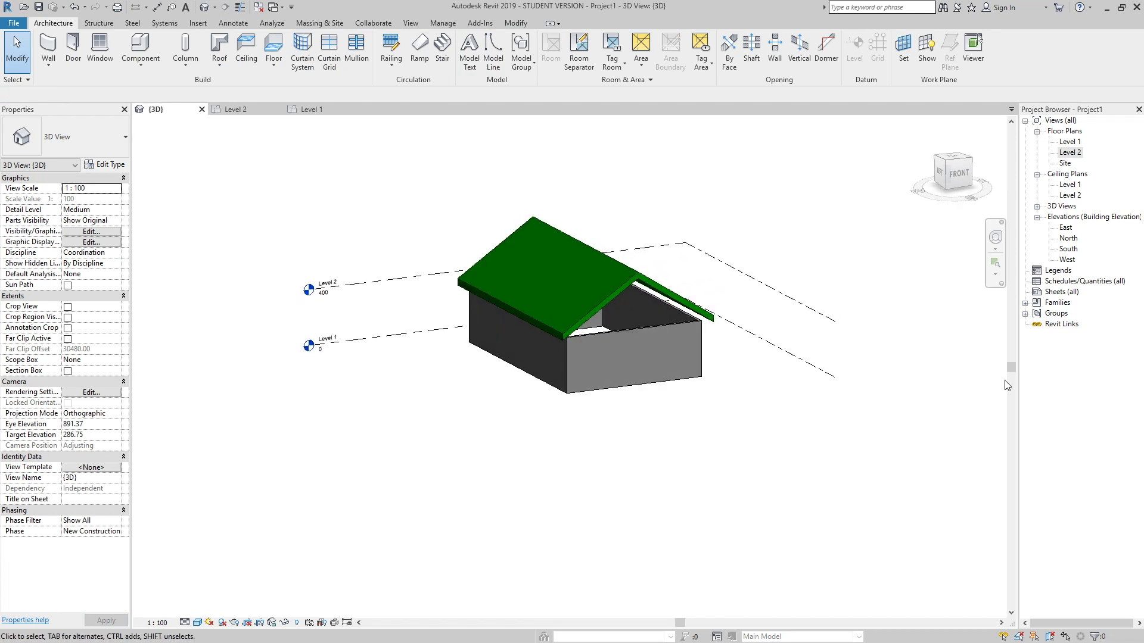
pyautogui.doubleClick(1077, 155)
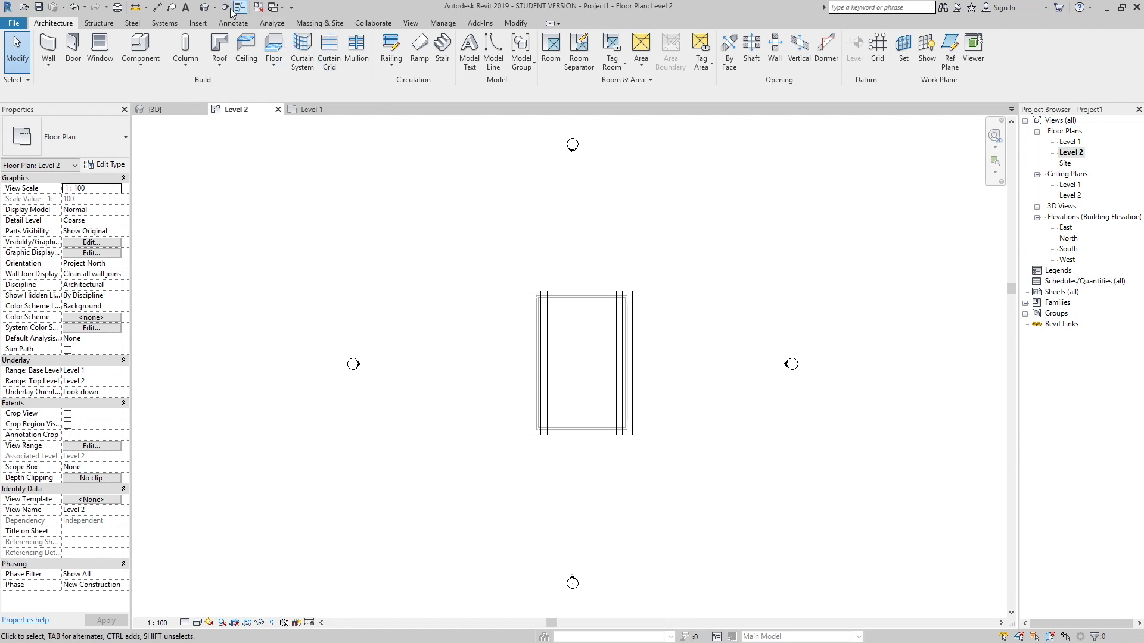
# - Draw a horizontal section line across the building and open the Section 1 view
pyautogui.click(230, 10)
pyautogui.click(488, 358)
pyautogui.click(656, 358)
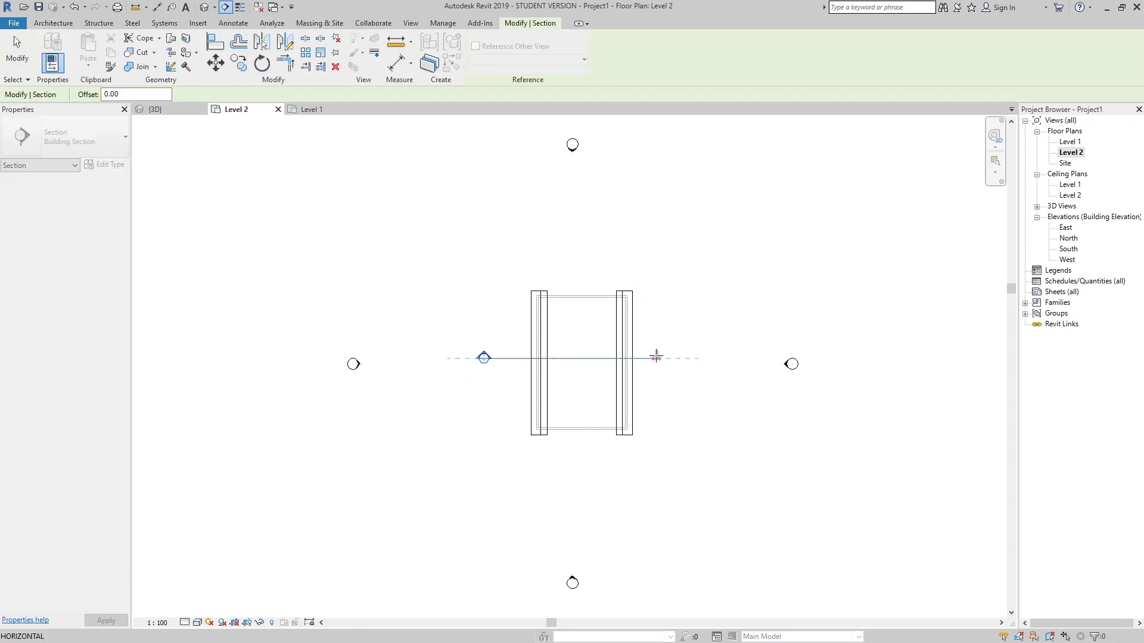
pyautogui.doubleClick(1074, 271)
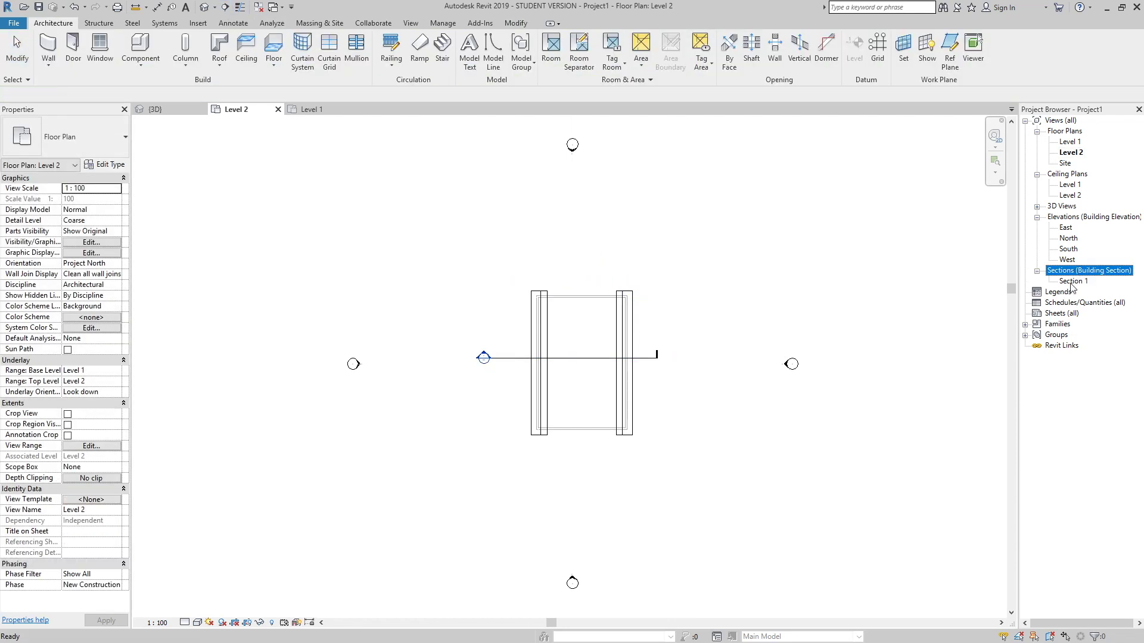
pyautogui.doubleClick(1071, 281)
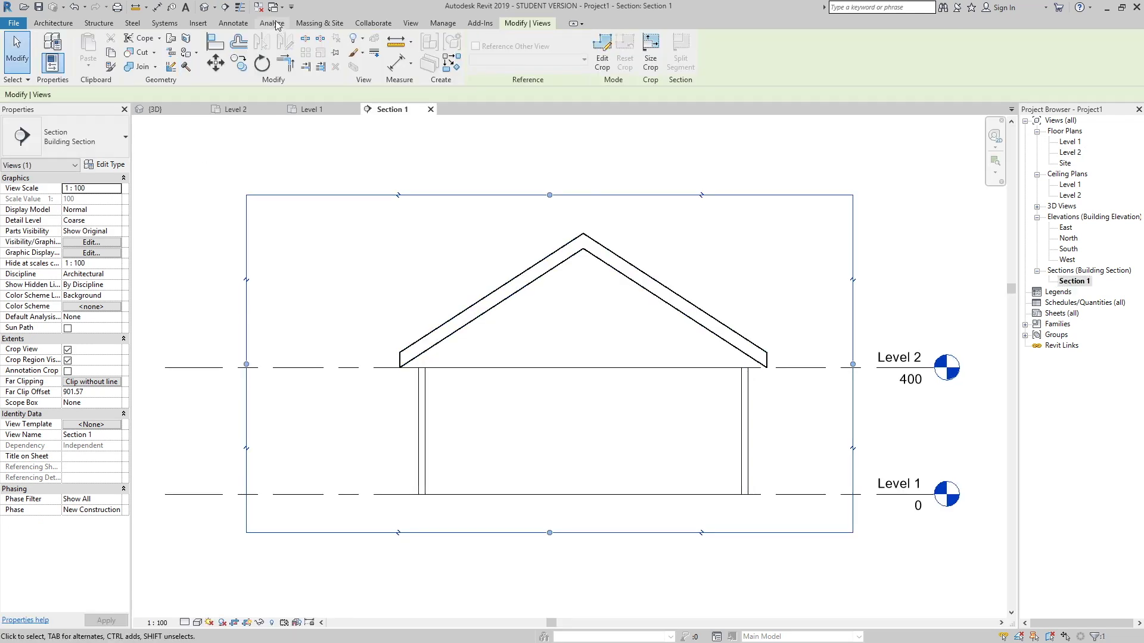
# - Add a slope annotation to the left roof edge in Section 1
pyautogui.click(241, 25)
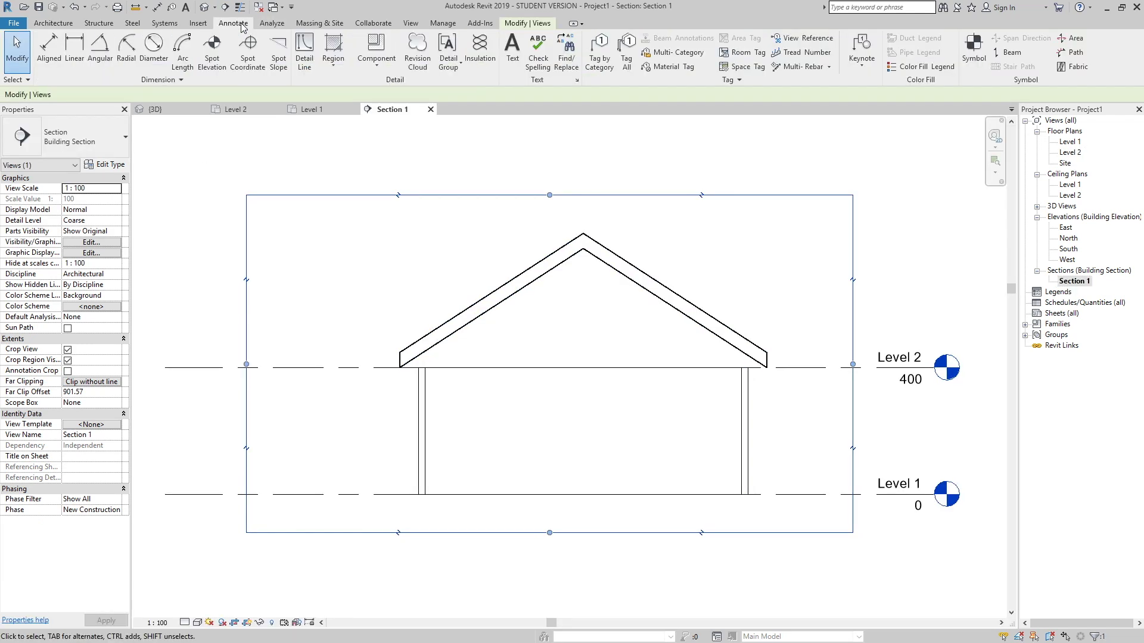
pyautogui.click(278, 51)
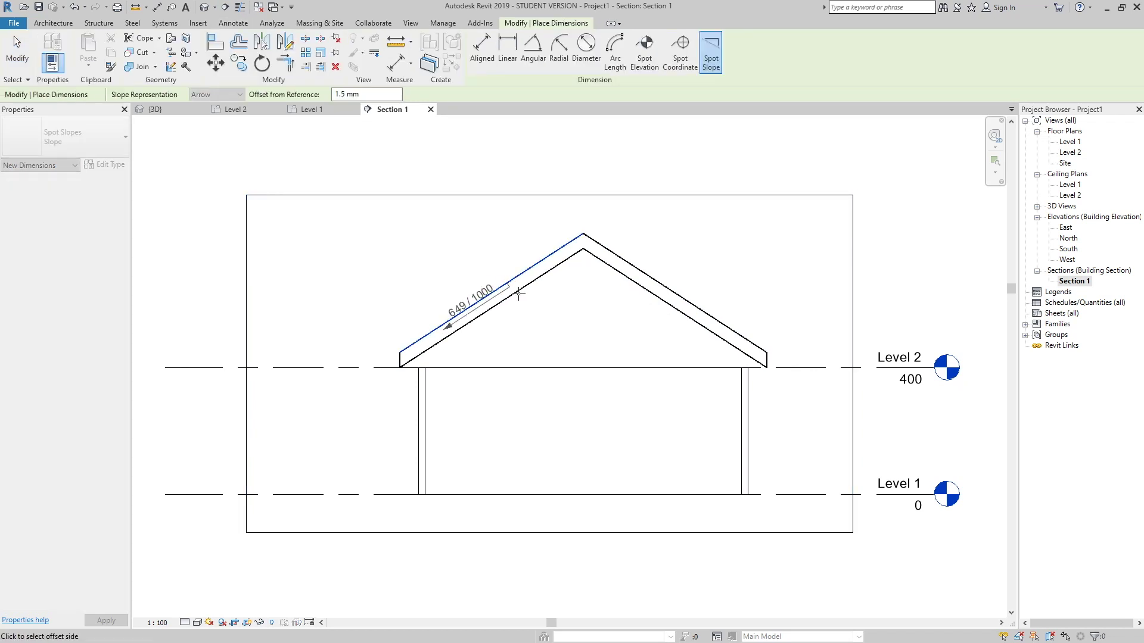
pyautogui.click(508, 282)
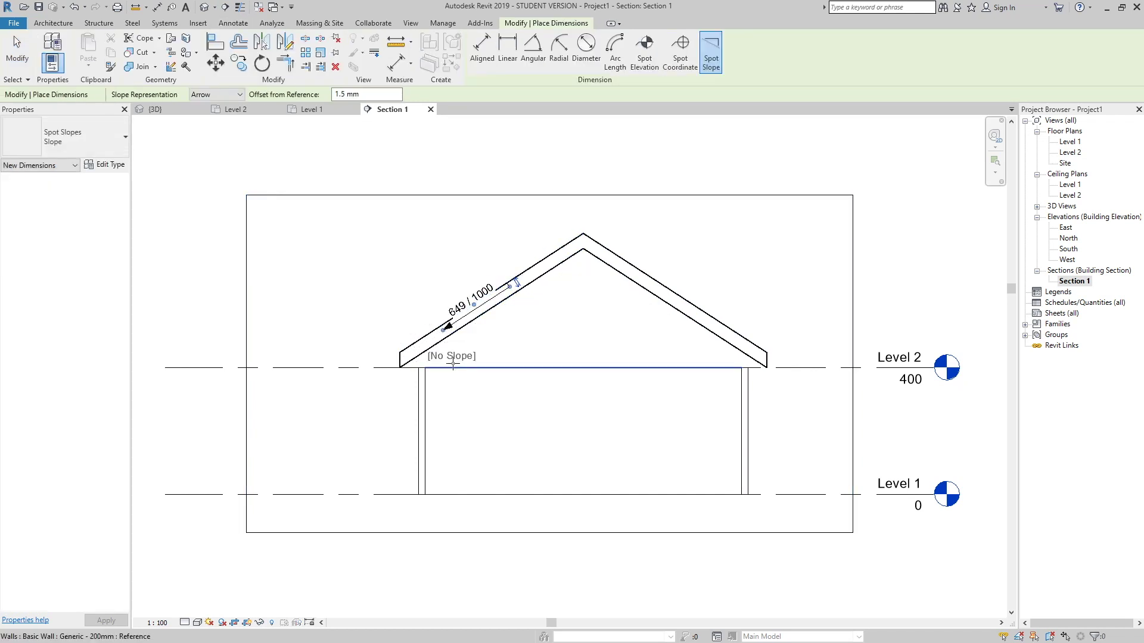
pyautogui.click(17, 50)
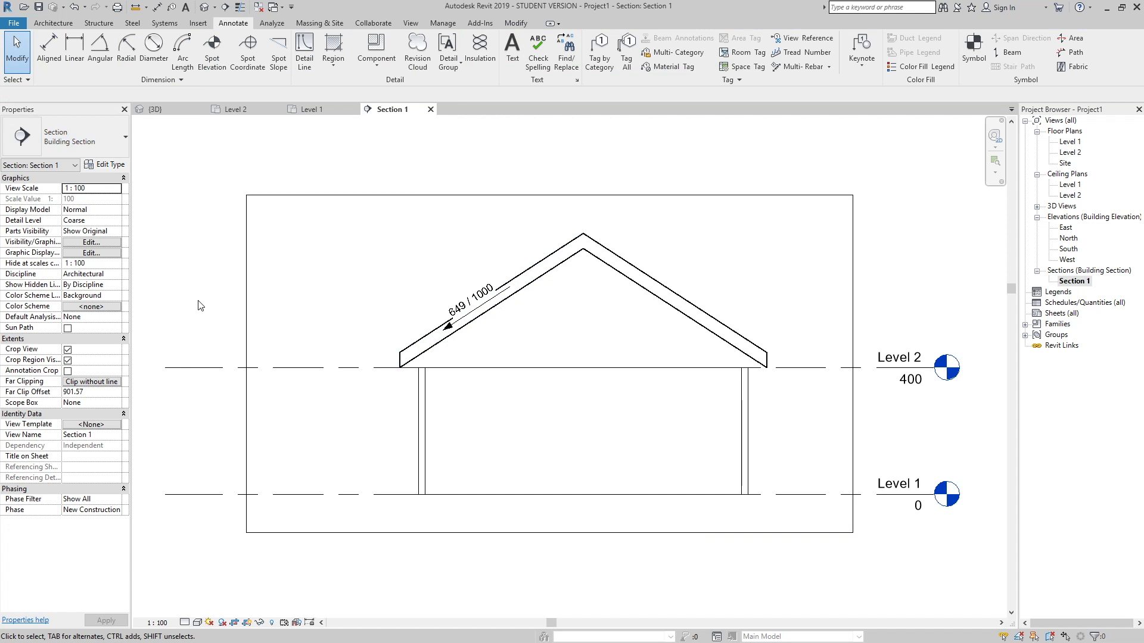
# - Dimension the 33.00° angle between the left roof edge and Level 2, then open Level 1
pyautogui.click(100, 47)
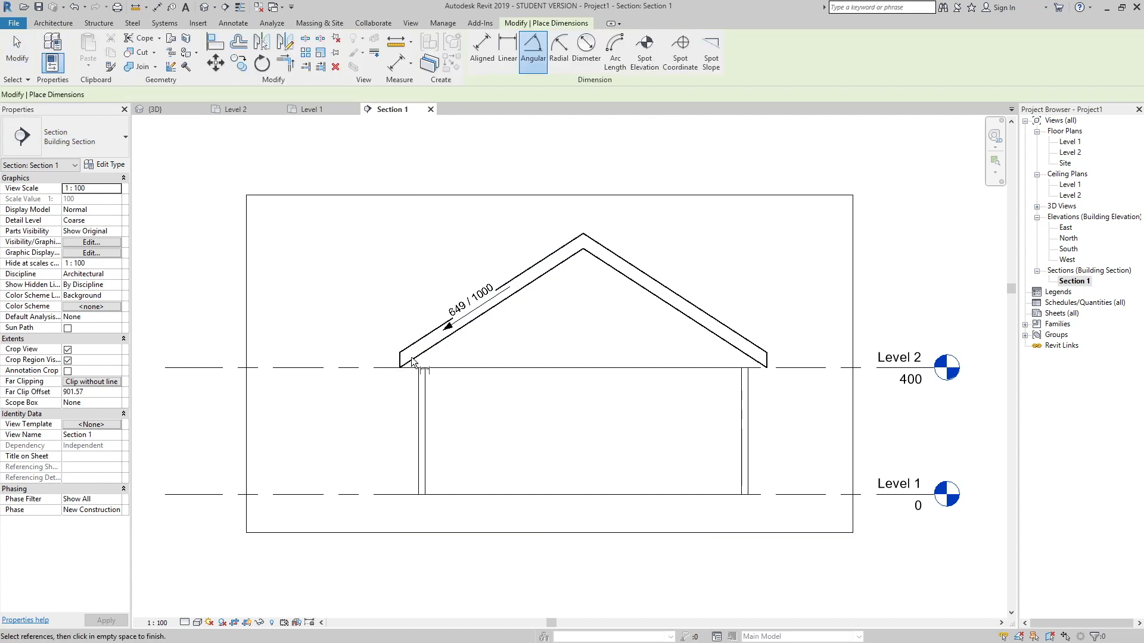
pyautogui.click(443, 348)
pyautogui.click(454, 368)
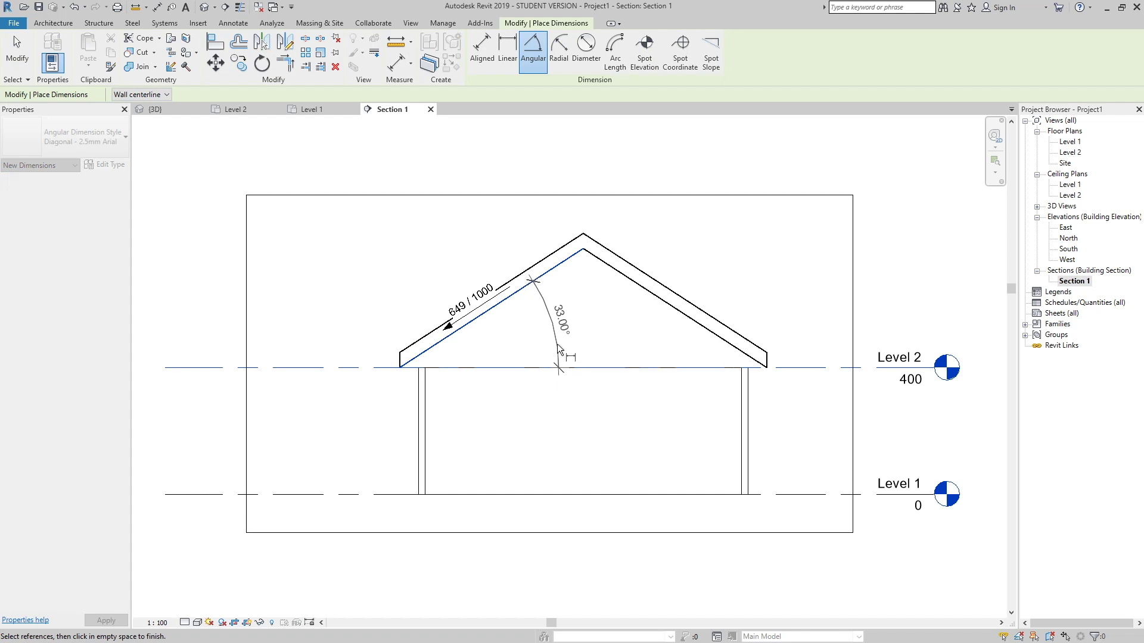
pyautogui.click(562, 350)
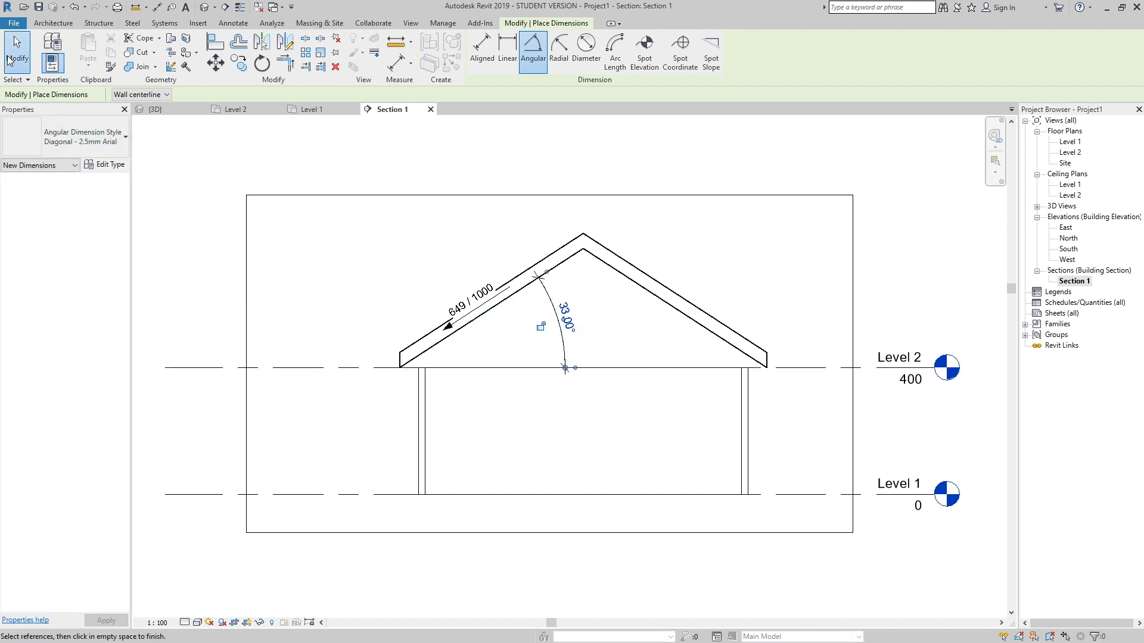
pyautogui.click(16, 60)
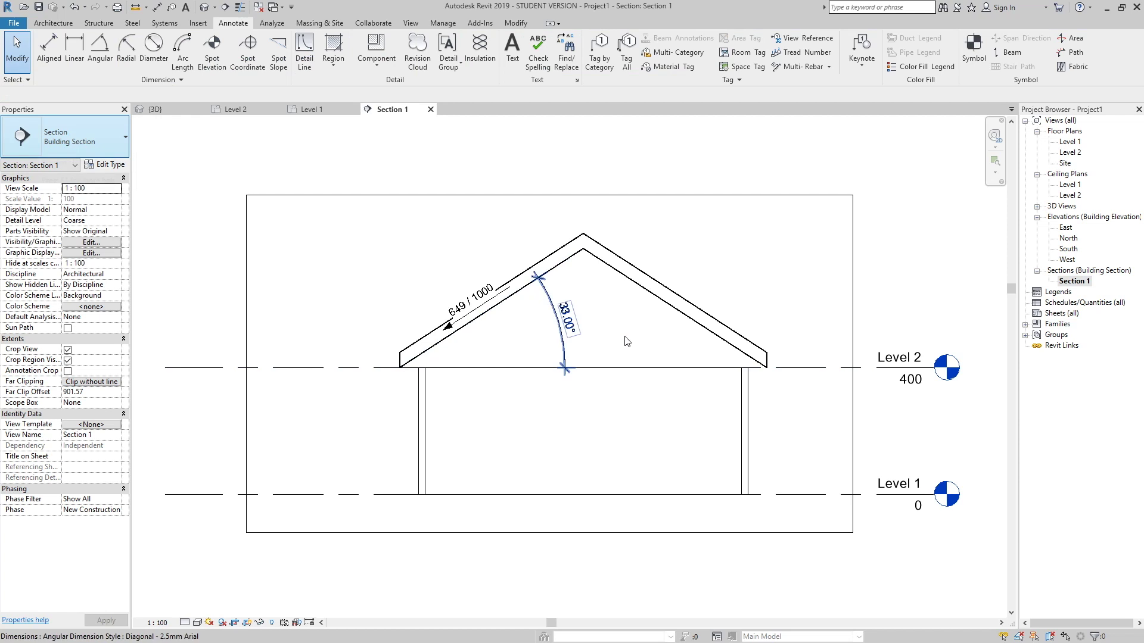
pyautogui.doubleClick(1070, 143)
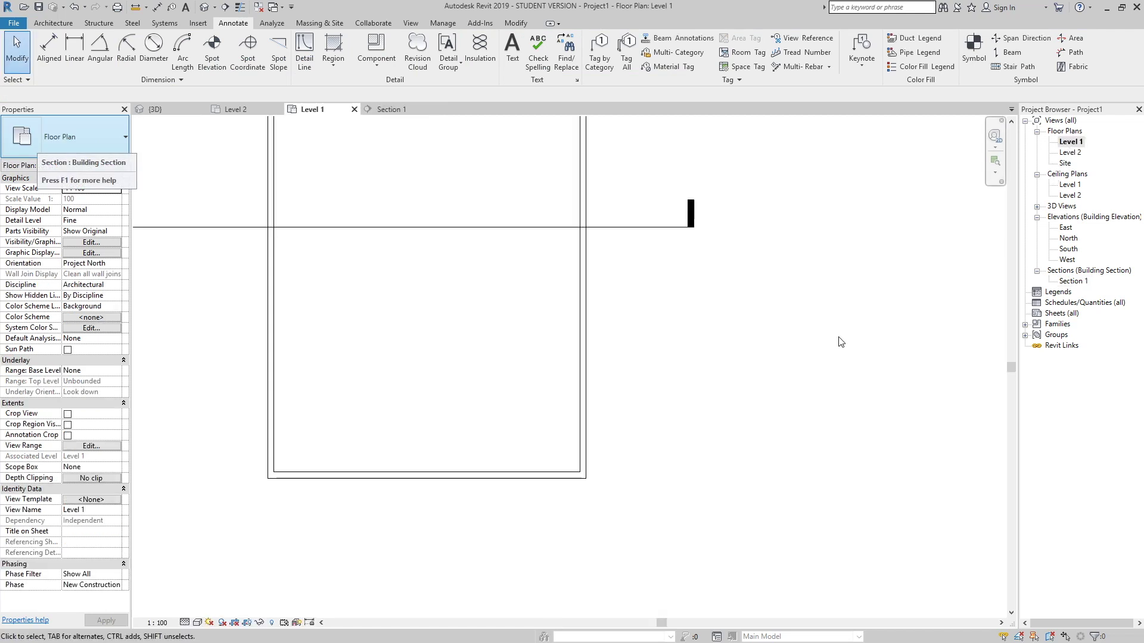
pyautogui.scroll(-1, 640, 415)
pyautogui.click(53, 24)
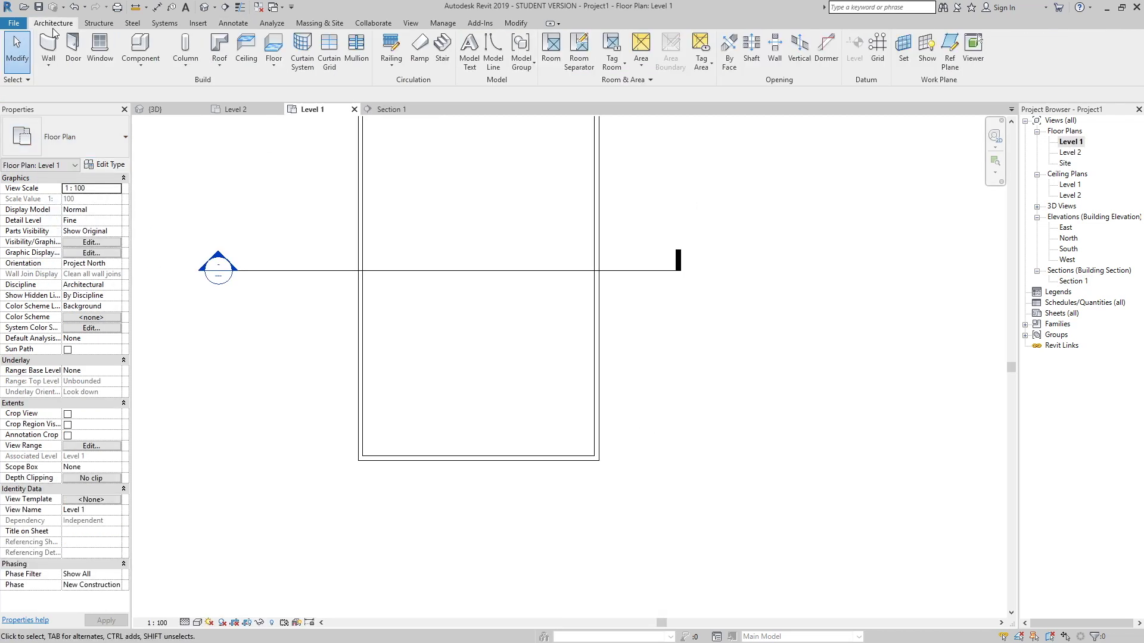
pyautogui.click(493, 52)
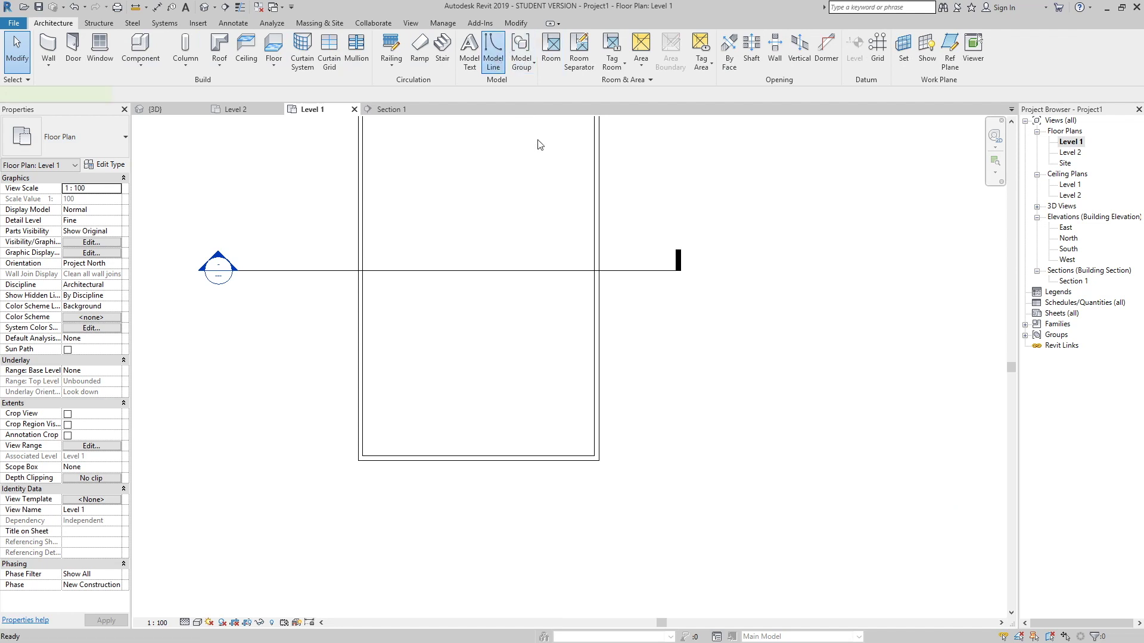
pyautogui.scroll(1, 647, 401)
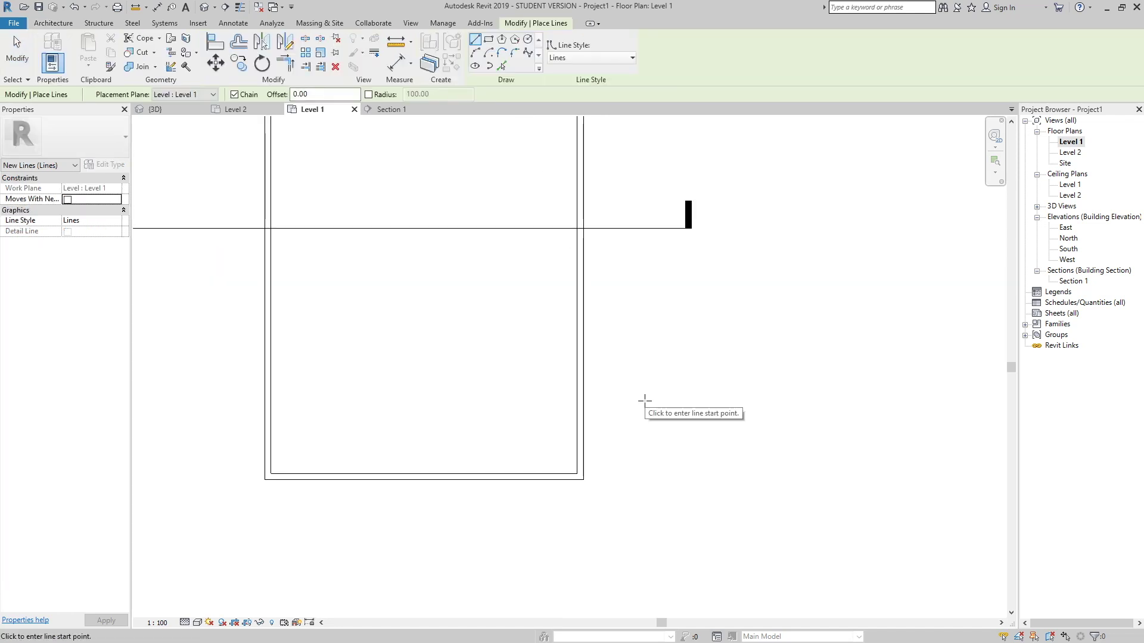
pyautogui.click(644, 399)
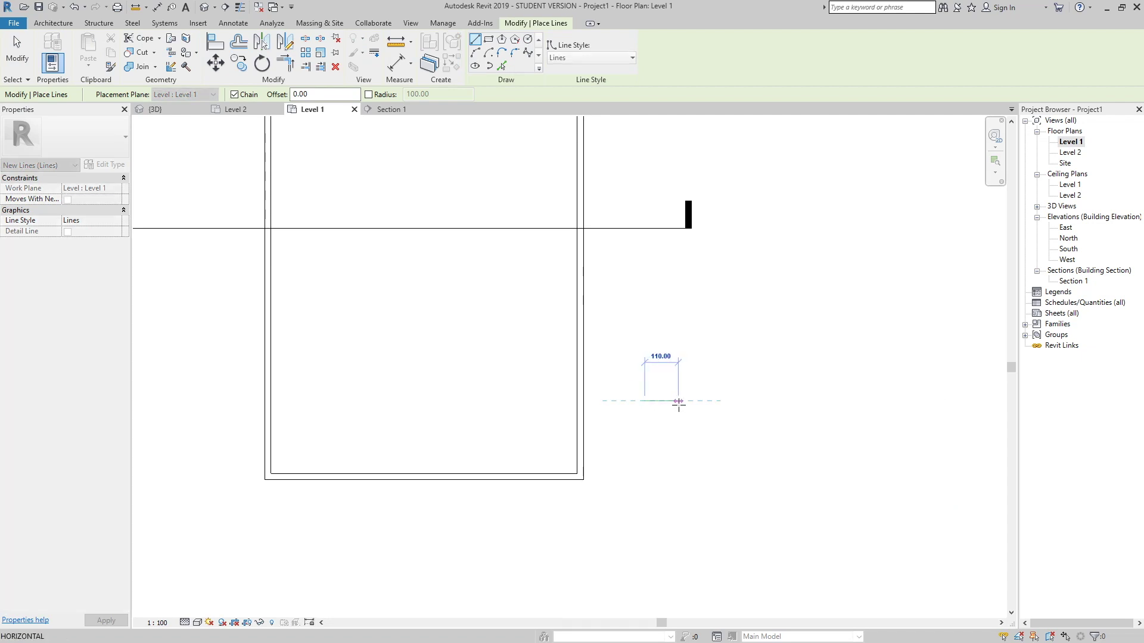
pyautogui.write('00')
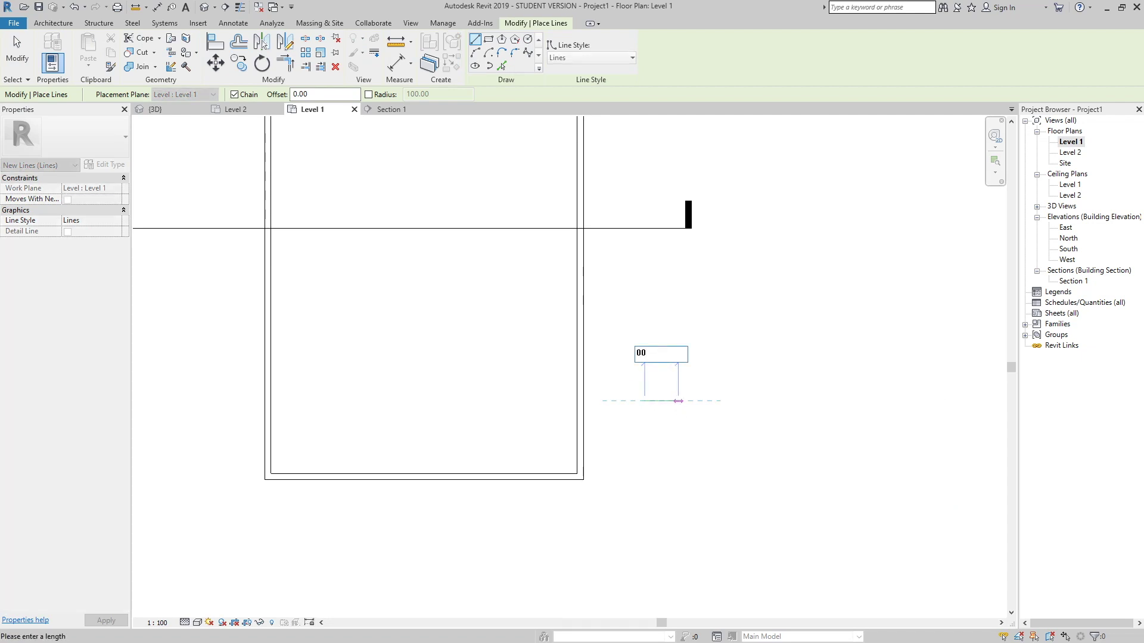
pyautogui.write('100')
pyautogui.press('Return')
pyautogui.write('33')
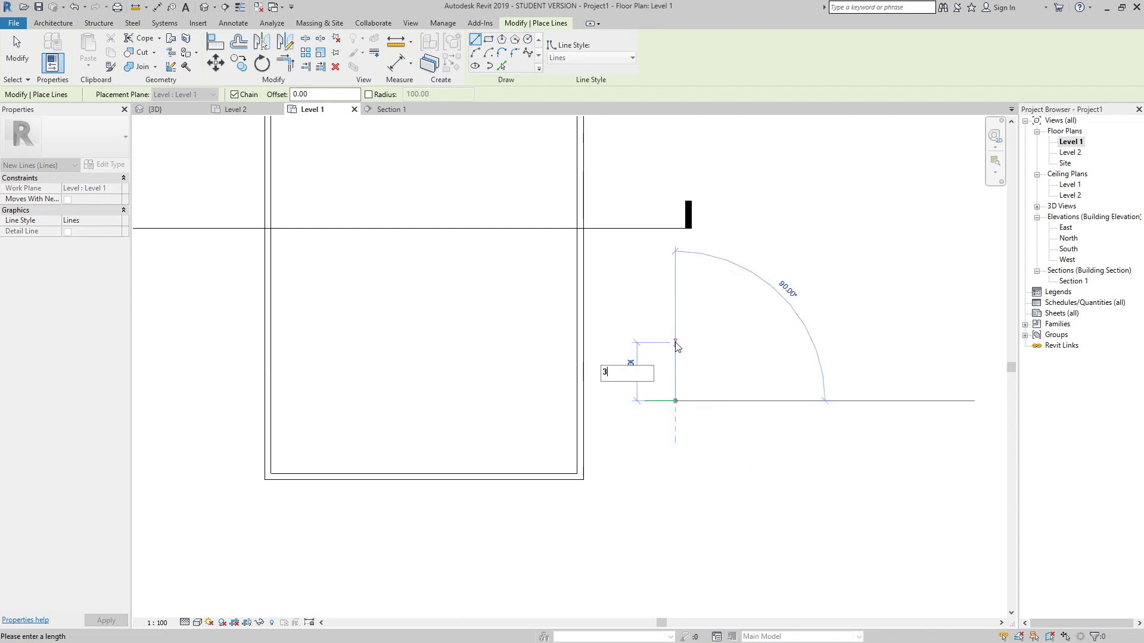
pyautogui.press('Return')
pyautogui.scroll(3, 647, 393)
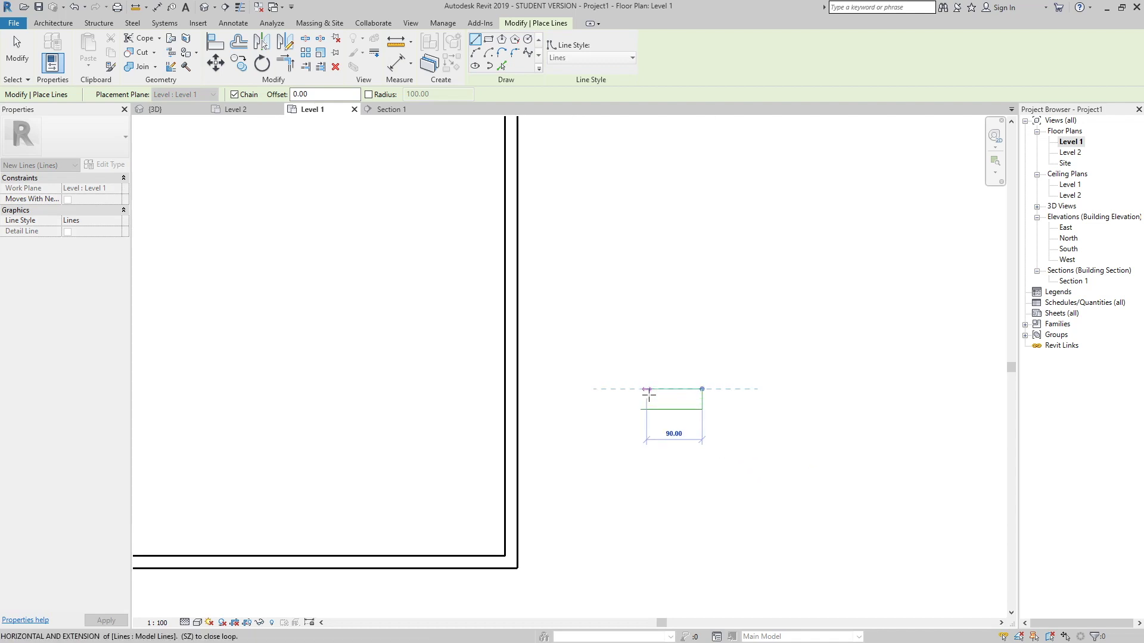
pyautogui.click(641, 410)
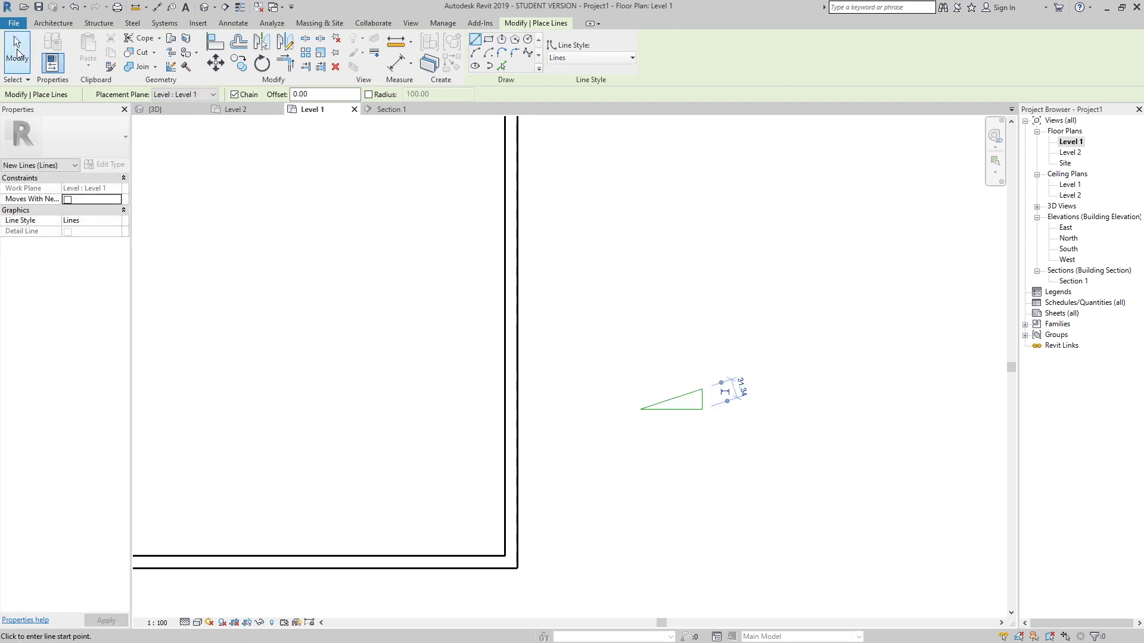
pyautogui.click(16, 51)
pyautogui.click(233, 22)
pyautogui.click(93, 50)
pyautogui.click(651, 407)
pyautogui.click(681, 404)
pyautogui.click(770, 398)
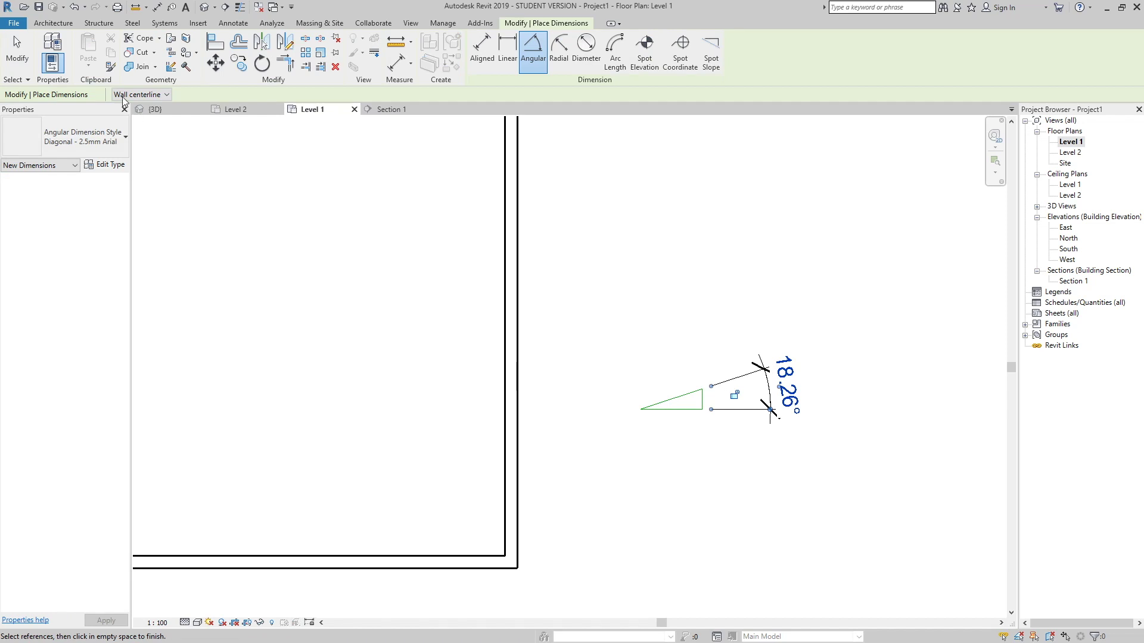
pyautogui.click(21, 57)
pyautogui.moveTo(888, 306); pyautogui.dragTo(623, 517)
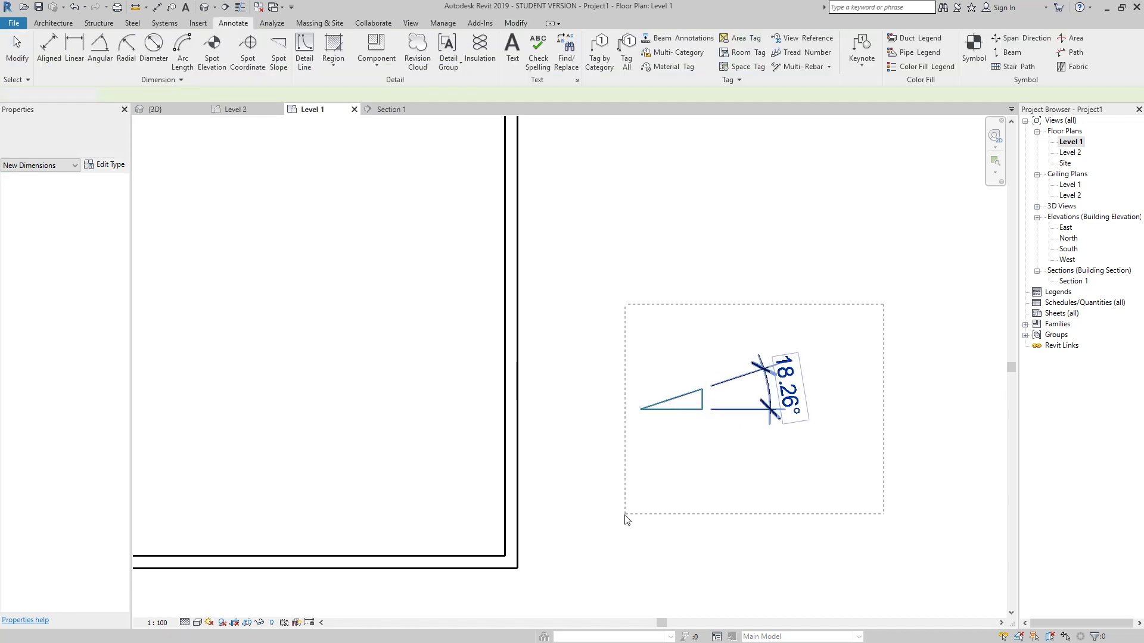
pyautogui.press('Delete')
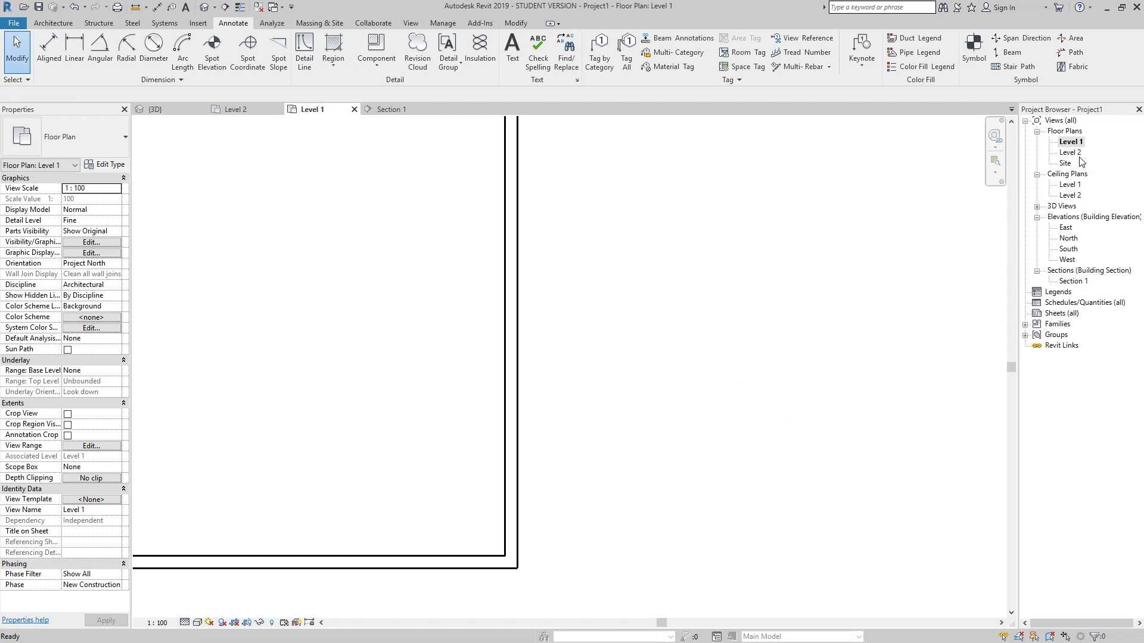
# - On Level 2, edit the roof footprint and select both slope-defining lines
pyautogui.doubleClick(1070, 153)
pyautogui.click(630, 317)
pyautogui.click(493, 67)
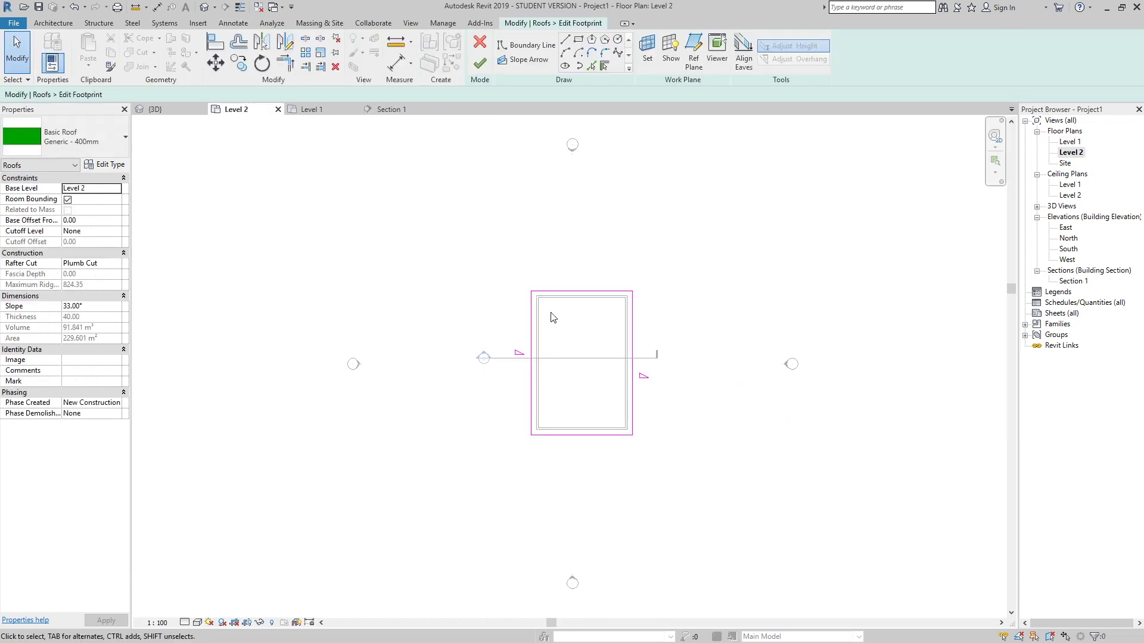
pyautogui.moveTo(632, 384); pyautogui.dragTo(513, 409)
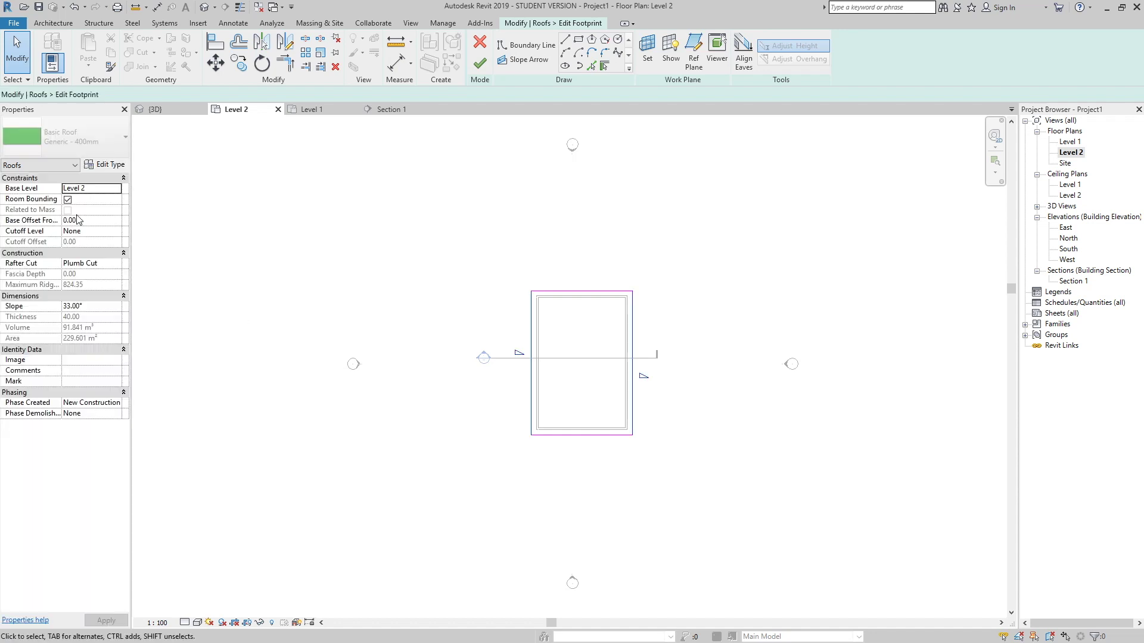
# - Set the two slope lines to 18.26°, fixing an invalid first entry, and finish the edit
pyautogui.click(84, 221)
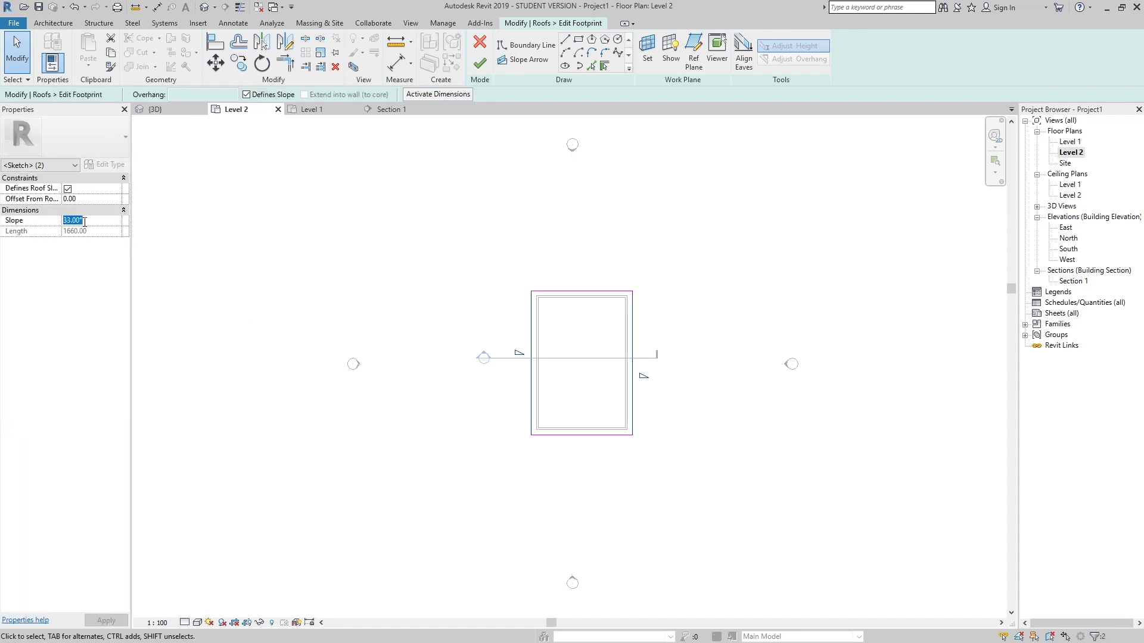
pyautogui.write('18,26')
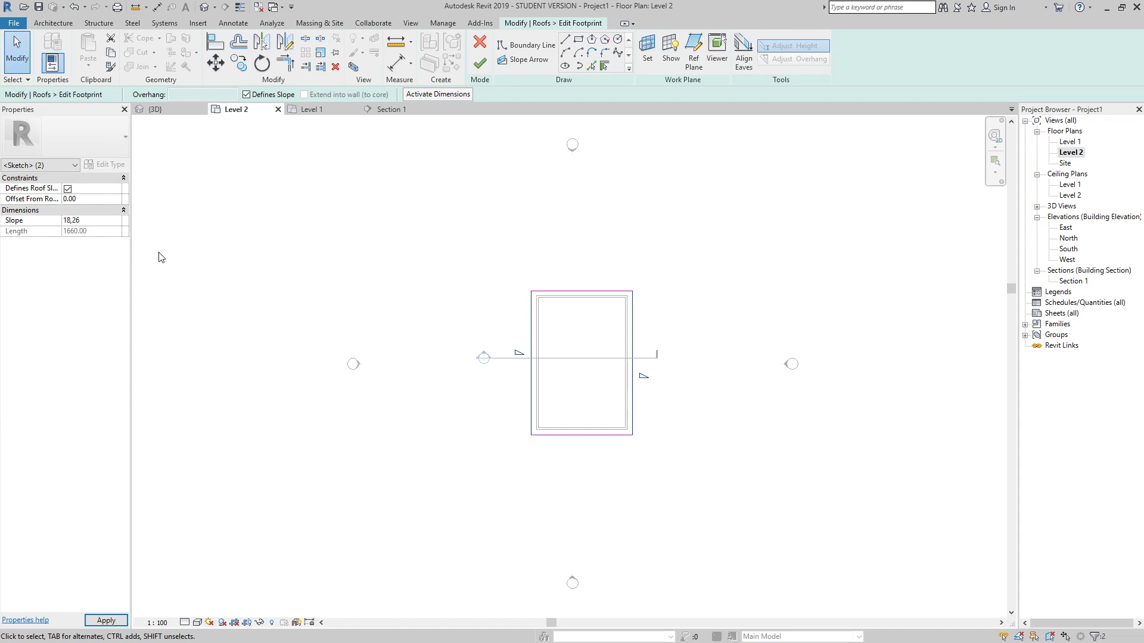
pyautogui.press('Return')
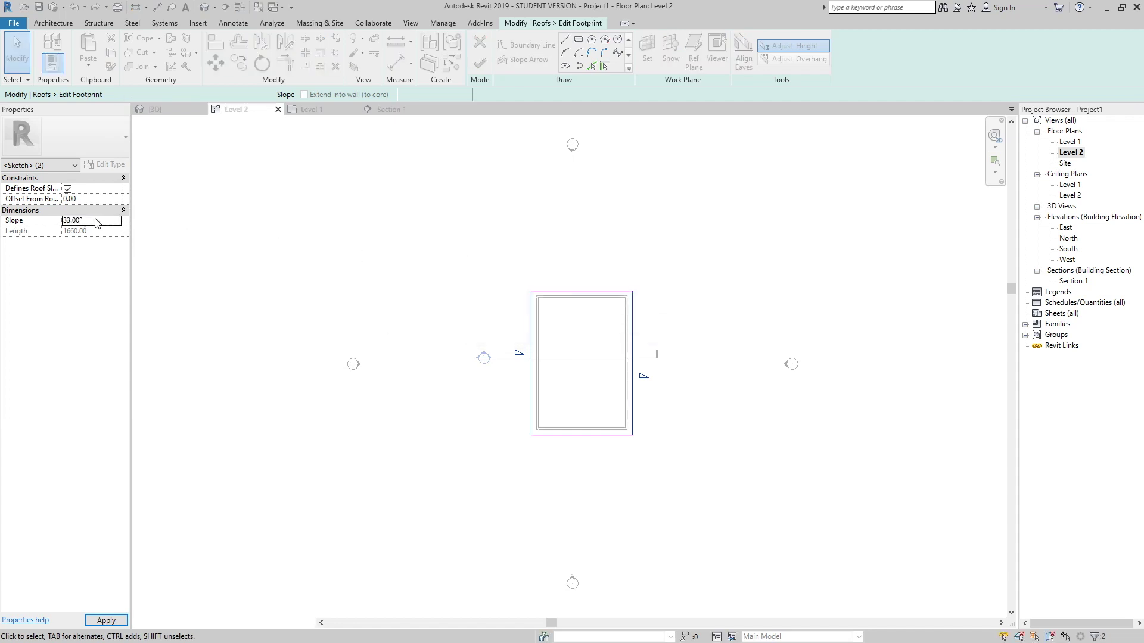
pyautogui.click(94, 220)
pyautogui.doubleClick(94, 219)
pyautogui.write('118')
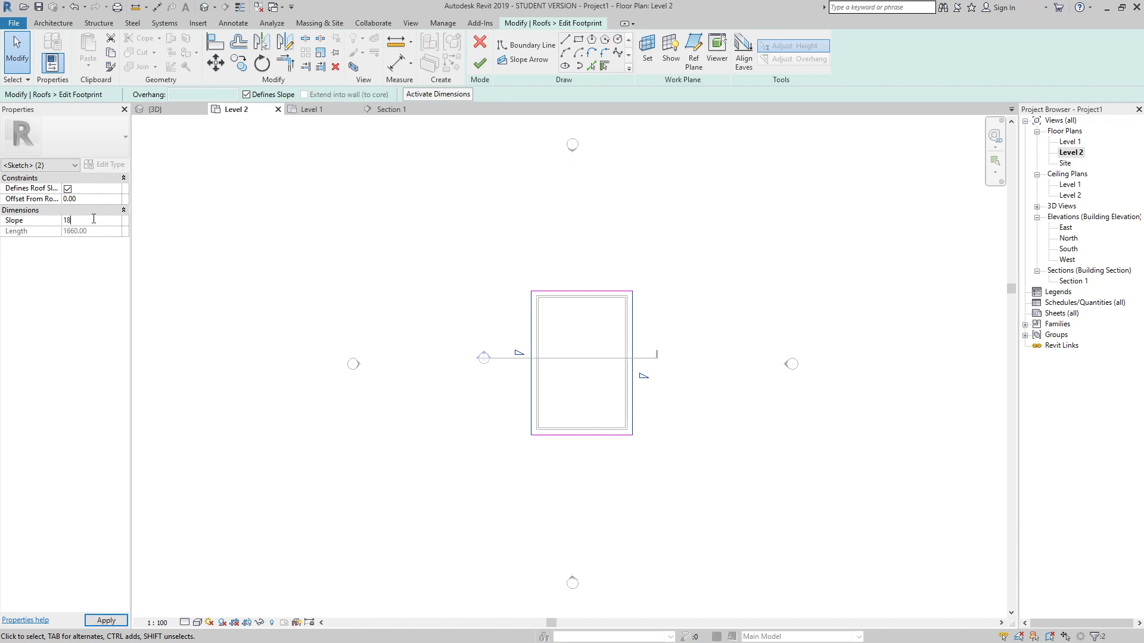
pyautogui.press('Return')
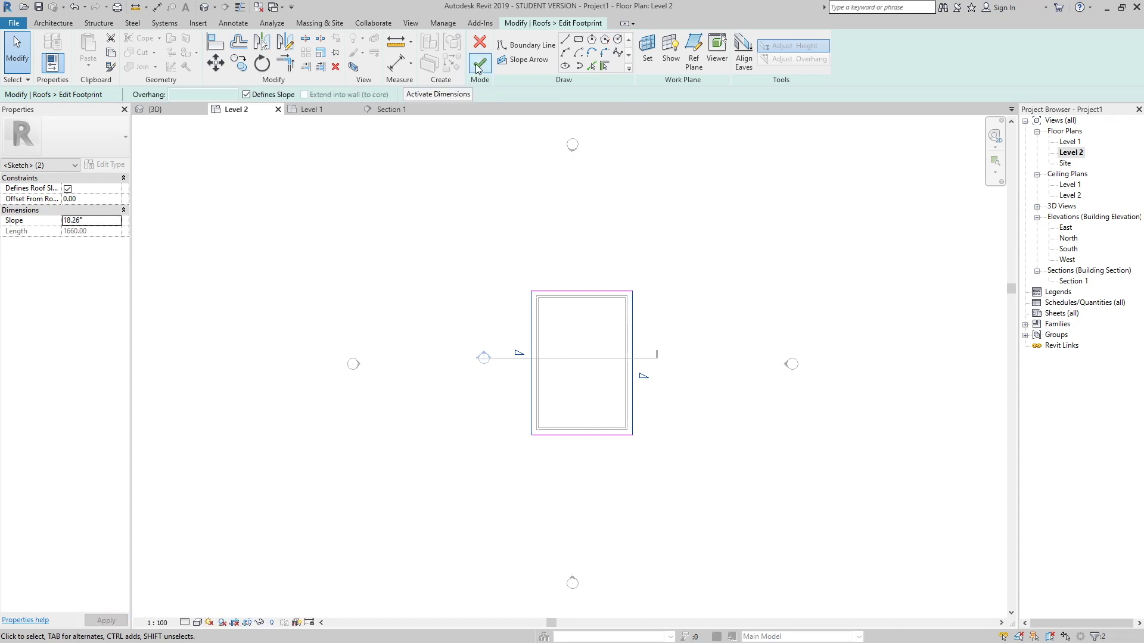
pyautogui.click(479, 66)
# - Check Section 1 shows 330/1000 and 18.26°, then view the building in default 3D
pyautogui.press('Escape')
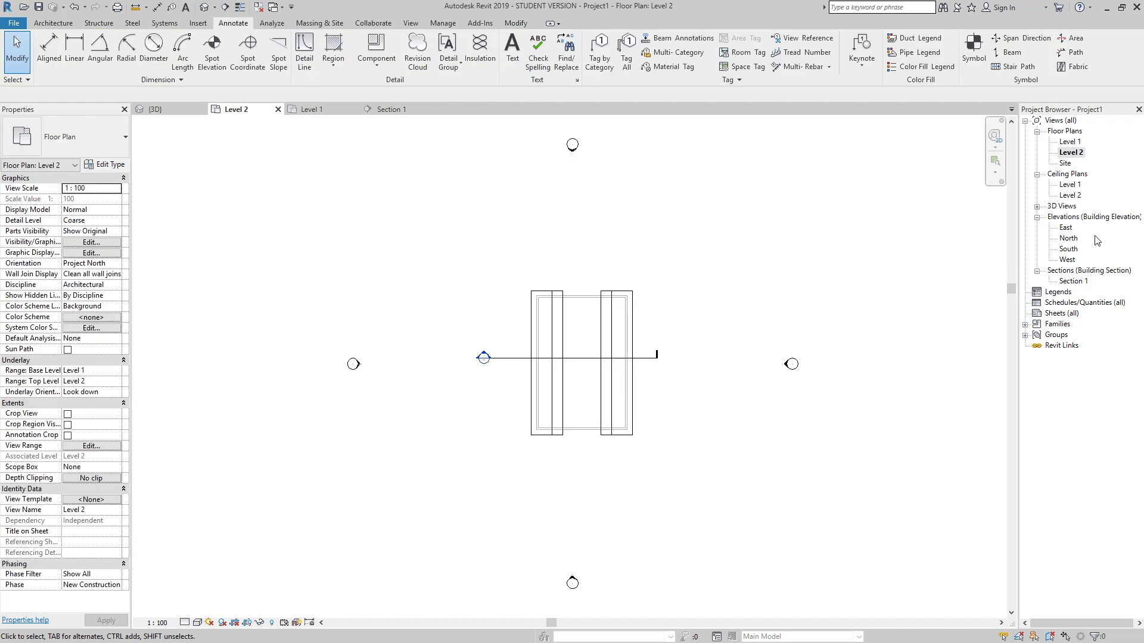
pyautogui.doubleClick(1072, 281)
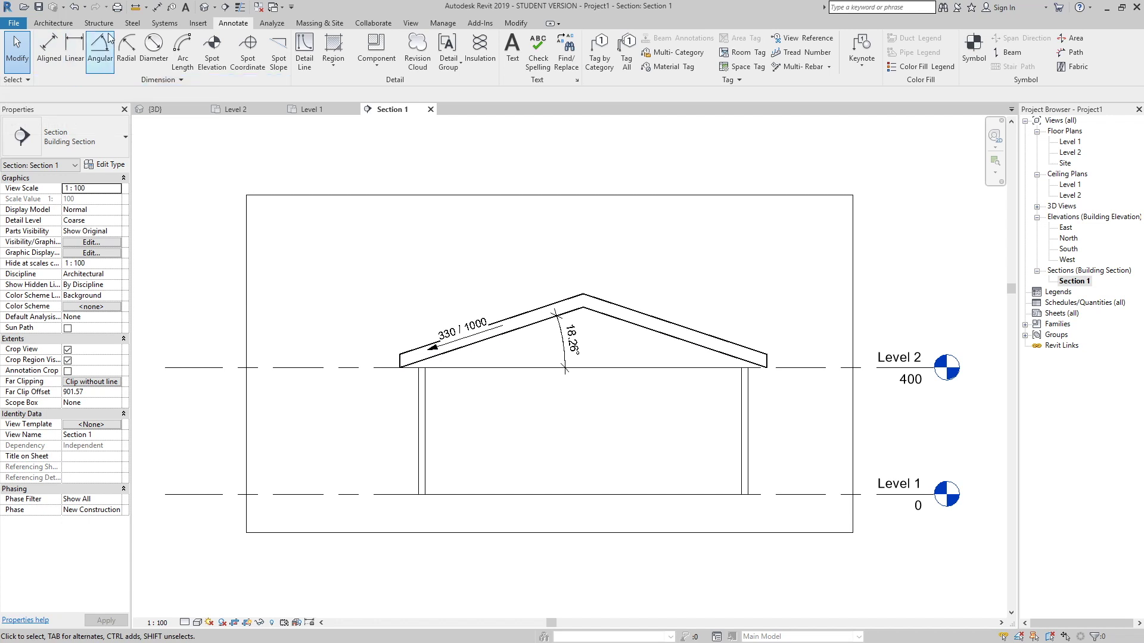
pyautogui.click(203, 11)
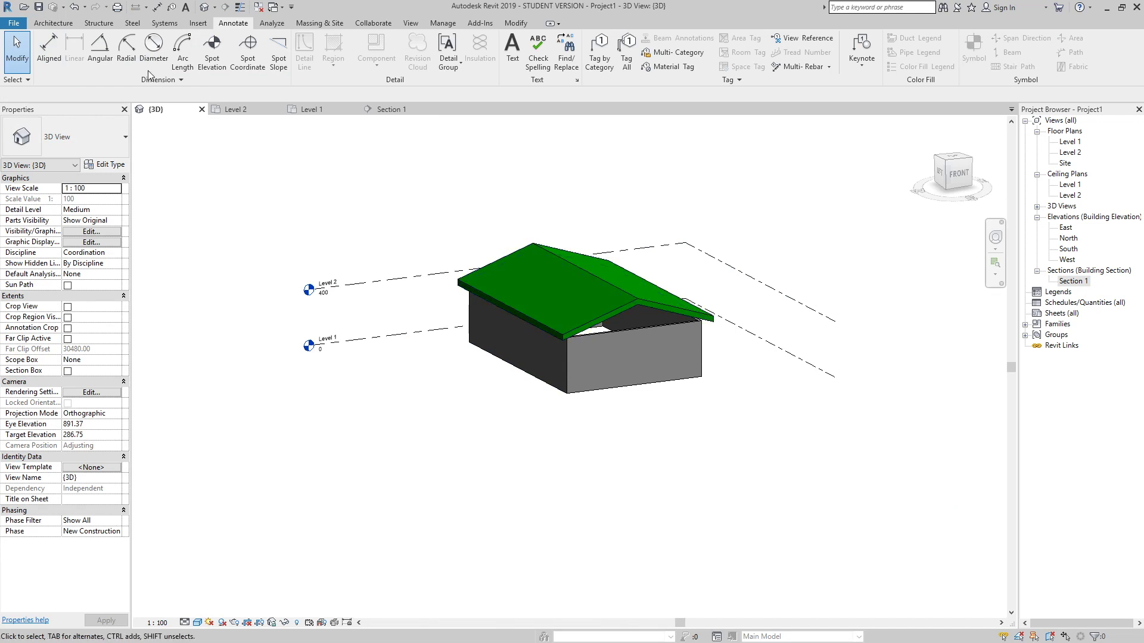
pyautogui.click(53, 22)
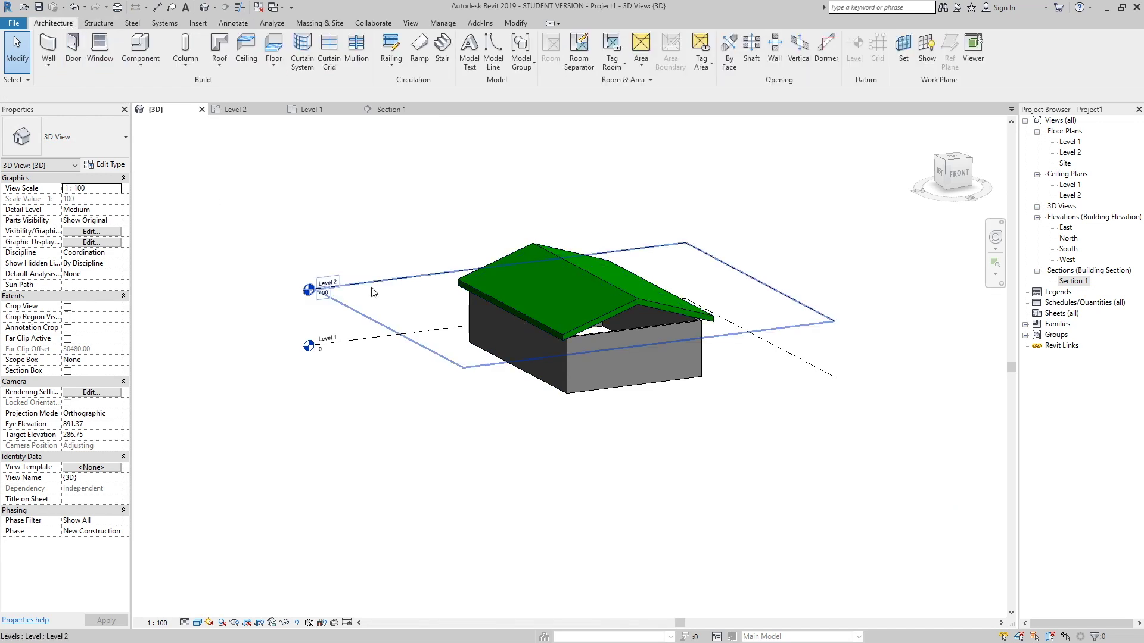